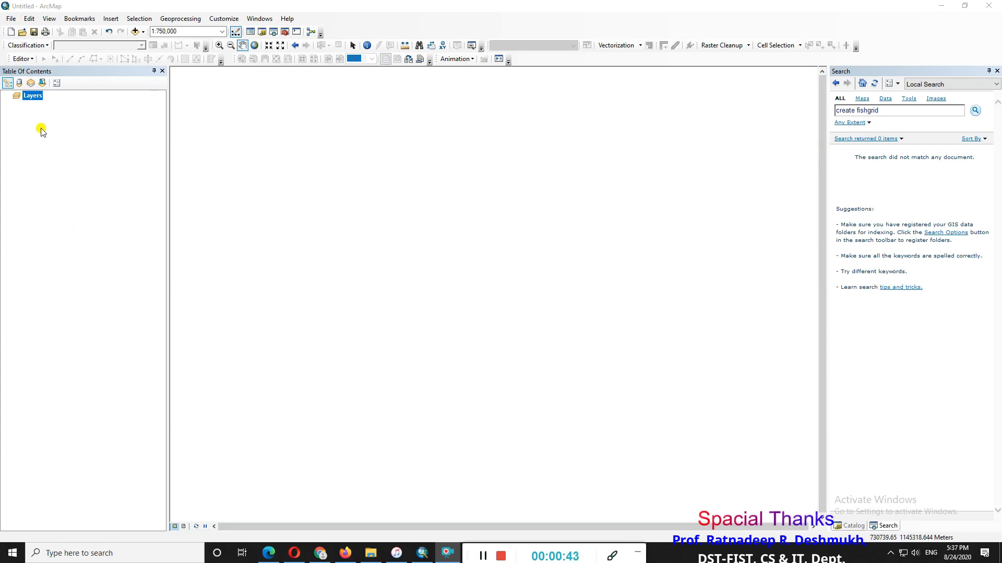
Step: Add the Aurangabad_District.shp shapefile from the Shape File > Aurangabad folder to the map
right_click(32, 97)
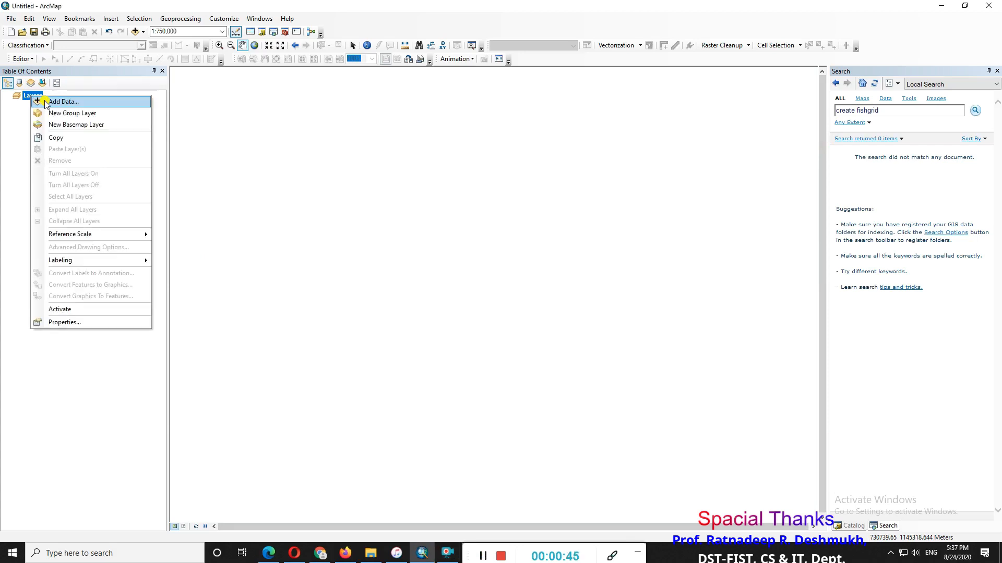
left_click(51, 104)
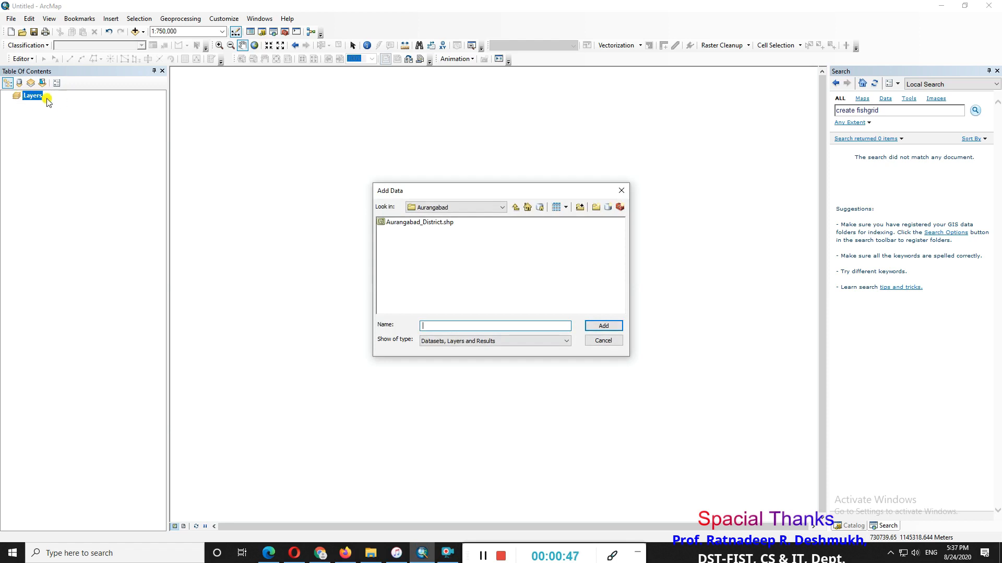
left_click(514, 208)
left_click(514, 208)
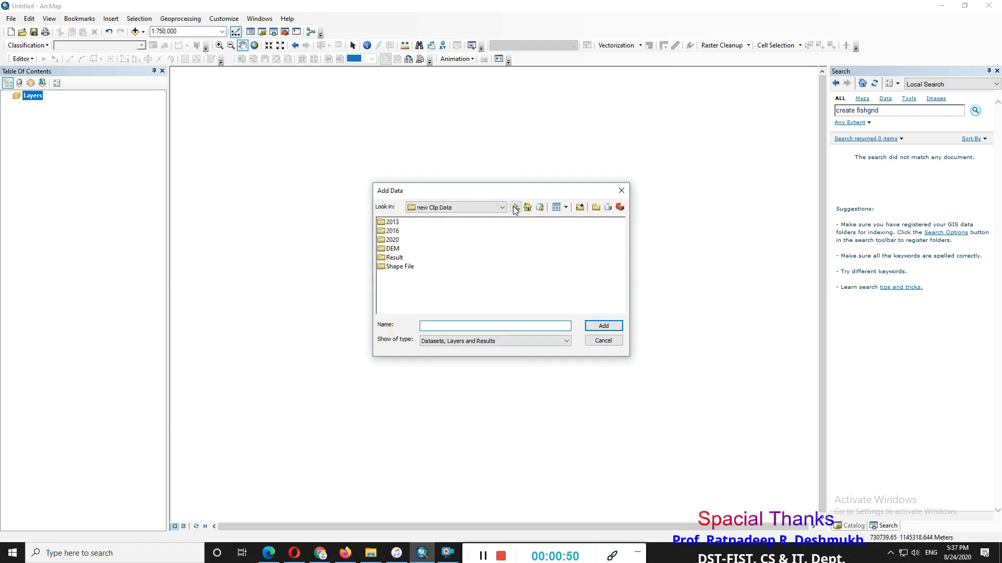
double_click(400, 266)
double_click(402, 223)
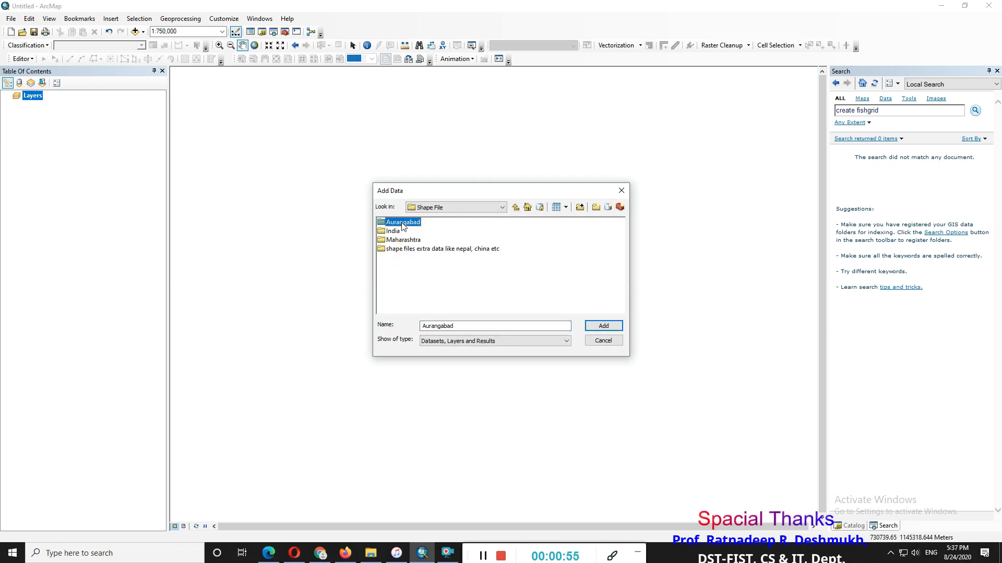
left_click(405, 223)
left_click(604, 326)
left_click_drag(554, 213, 515, 220)
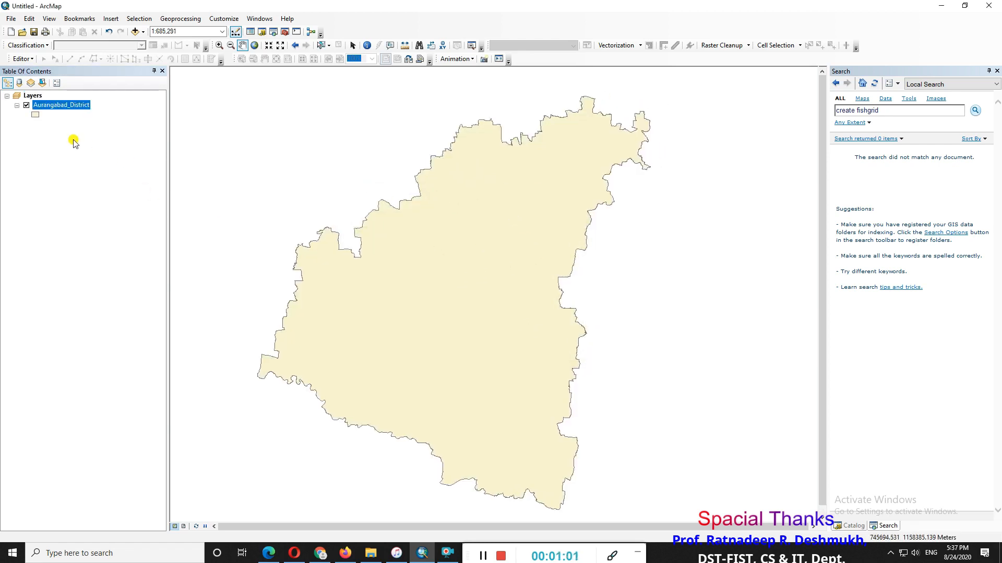
Step: Clear the previous query from the Search box
left_click_drag(884, 110, 726, 102)
key("BackSpace")
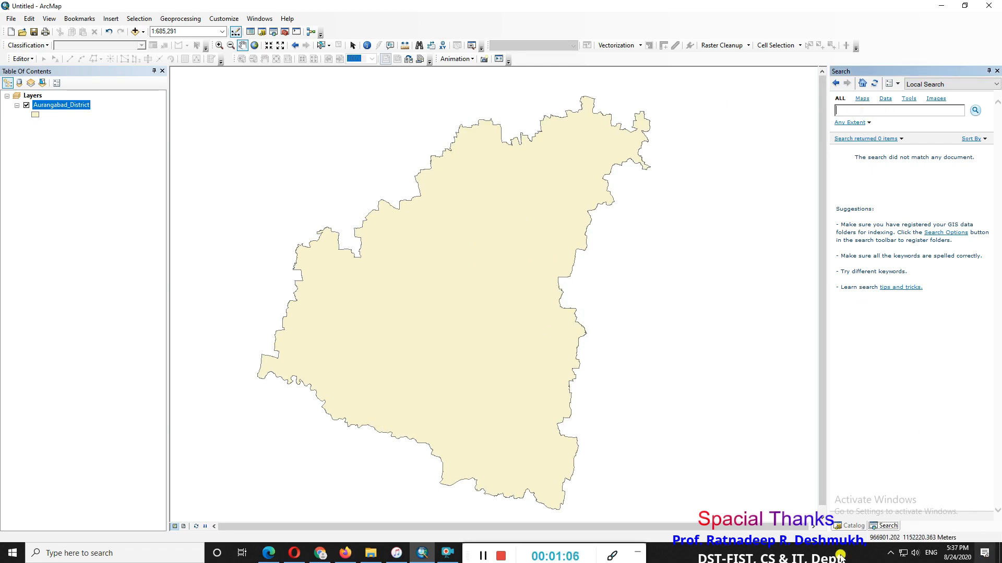
left_click(851, 526)
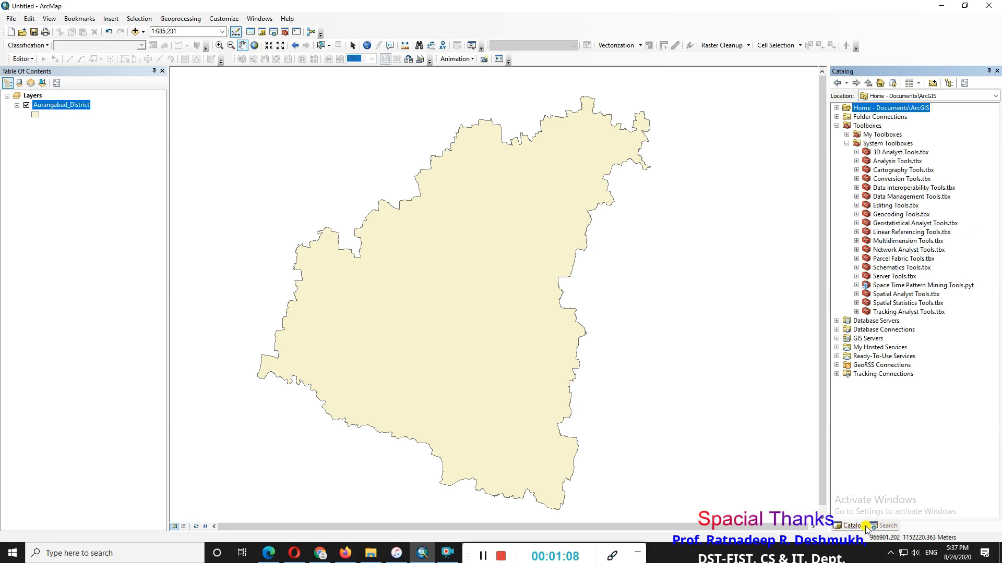
left_click(887, 526)
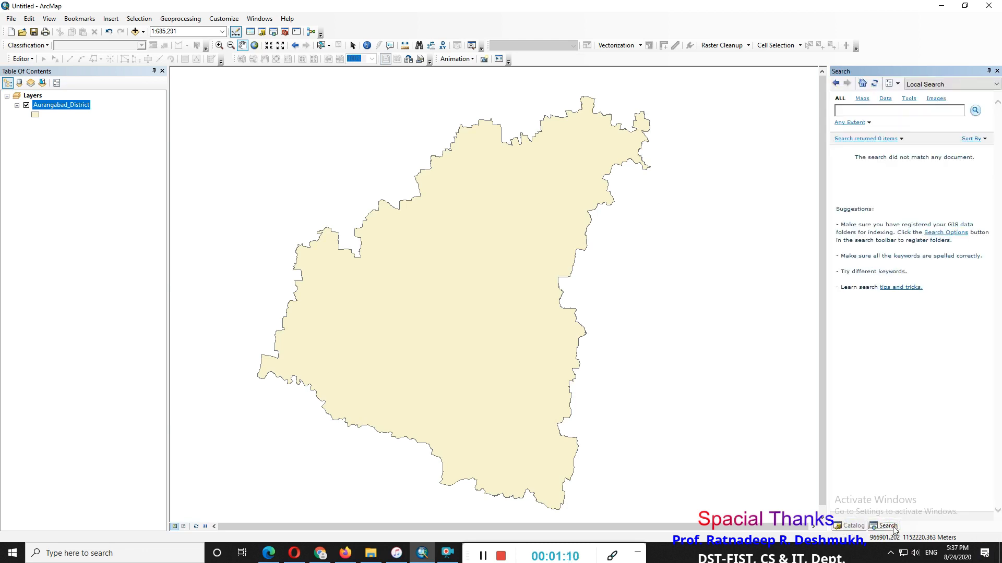
left_click(610, 556)
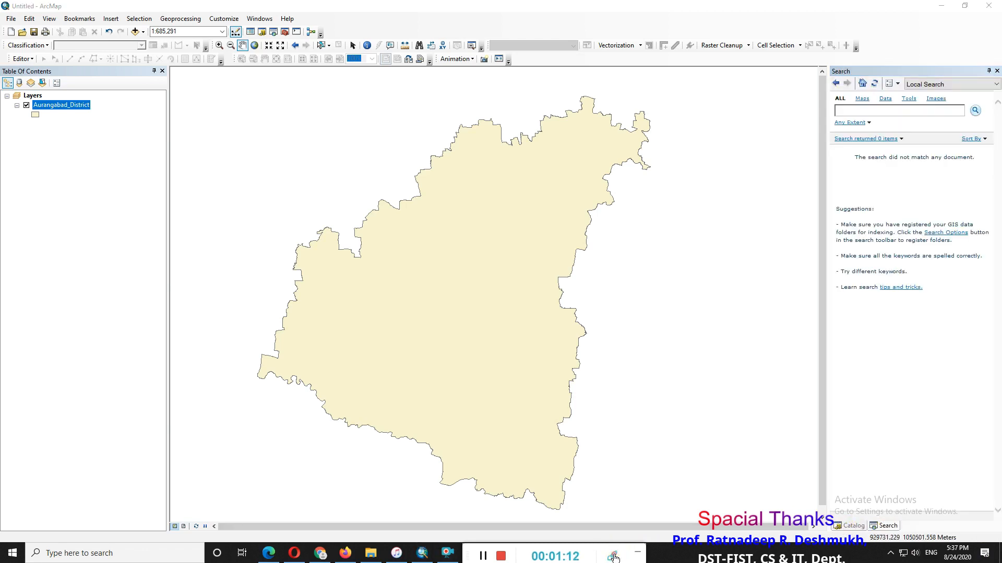
left_click_drag(472, 548, 485, 466)
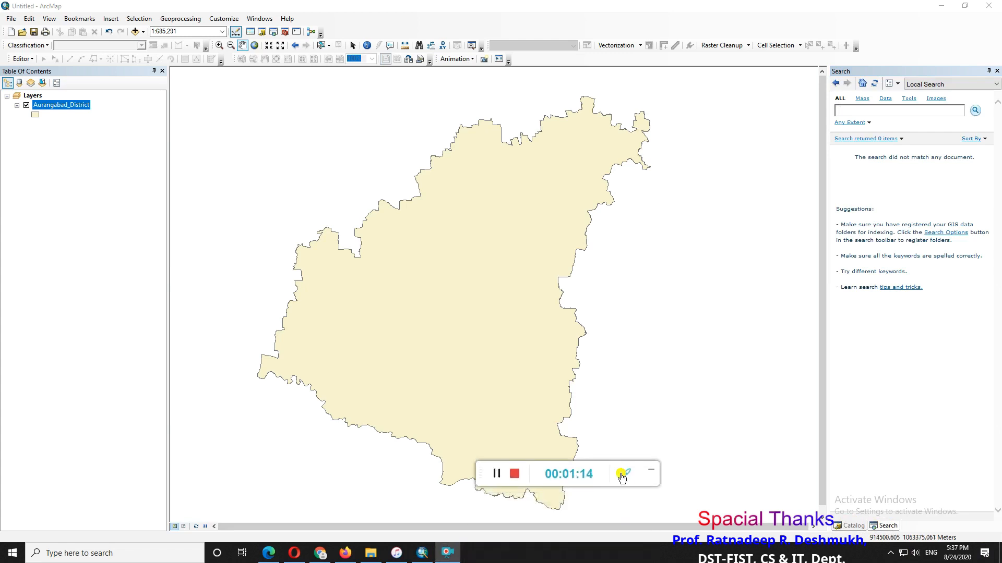
left_click(626, 480)
left_click_drag(555, 498, 769, 551)
left_click_drag(480, 470, 477, 546)
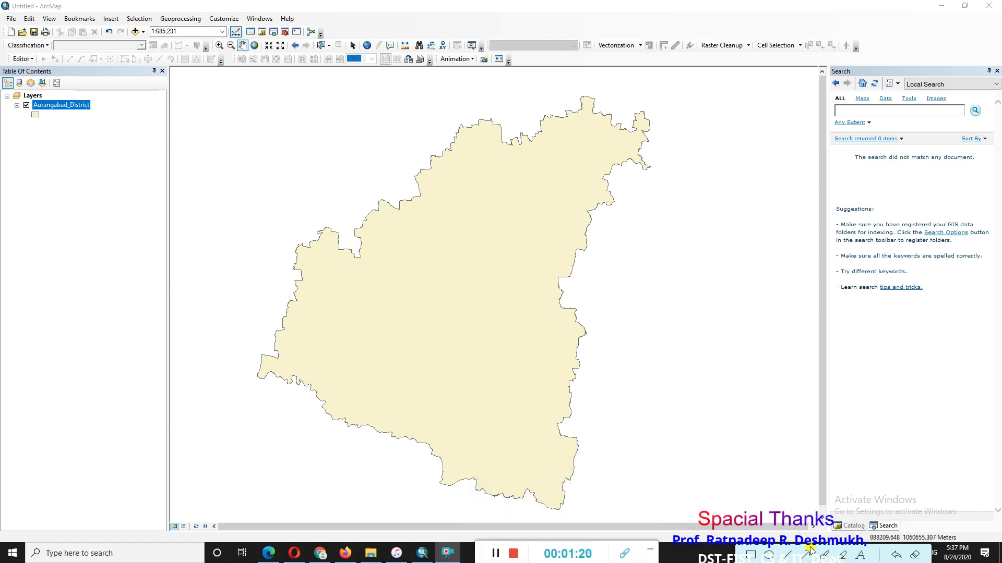
Step: Search for "Create fishnet", open the Create Fishnet (Data Management) tool and enlarge its dialog to show all parameters
left_click(862, 506)
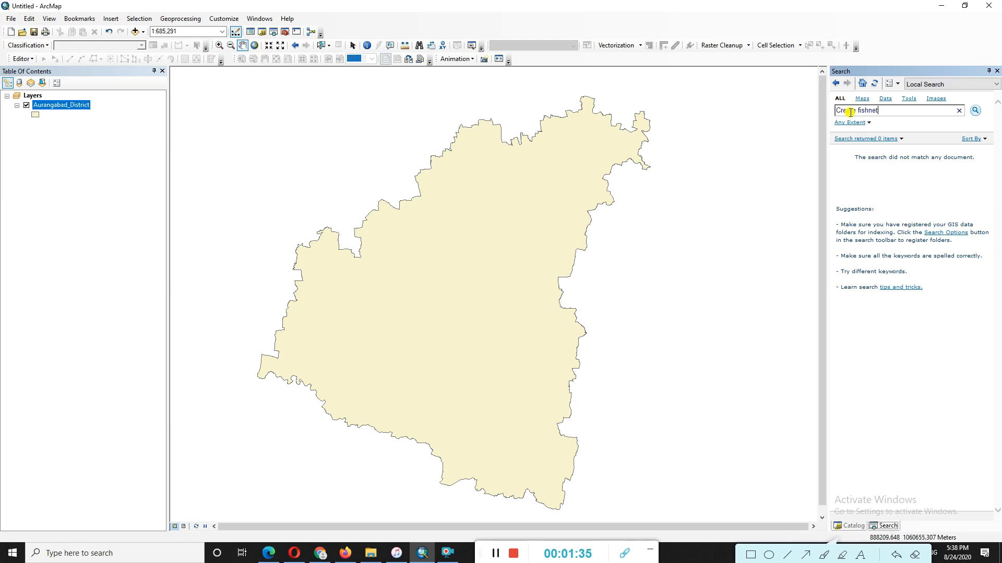
key("Return")
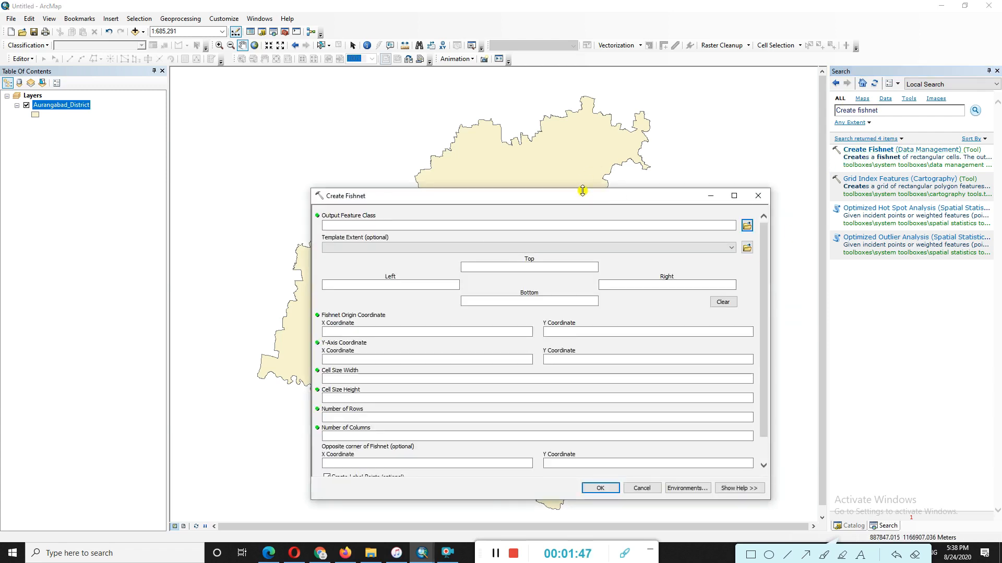
left_click_drag(587, 101, 588, 57)
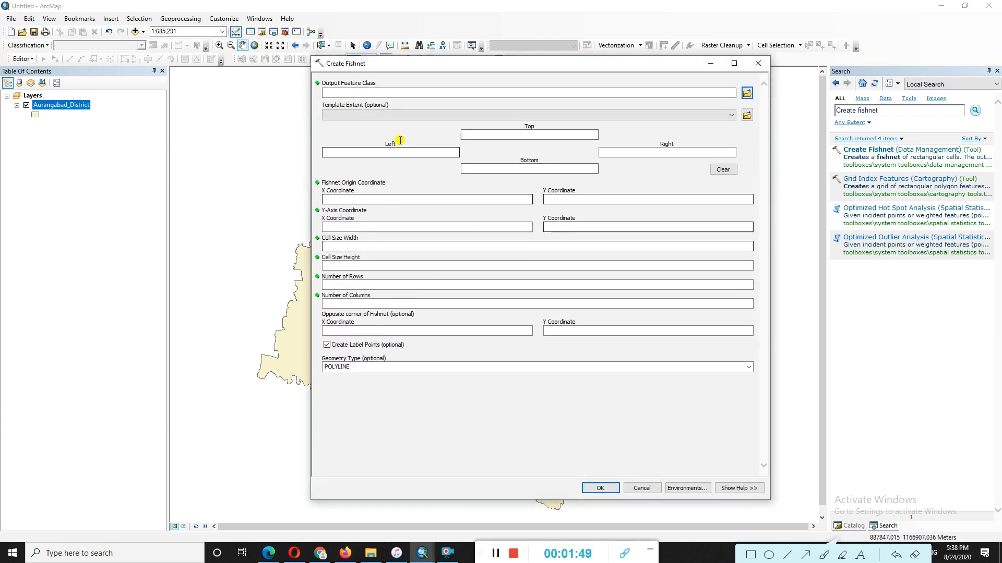
Step: Browse for the output feature class location and create a new folder named demo inside the Result folder
left_click(747, 93)
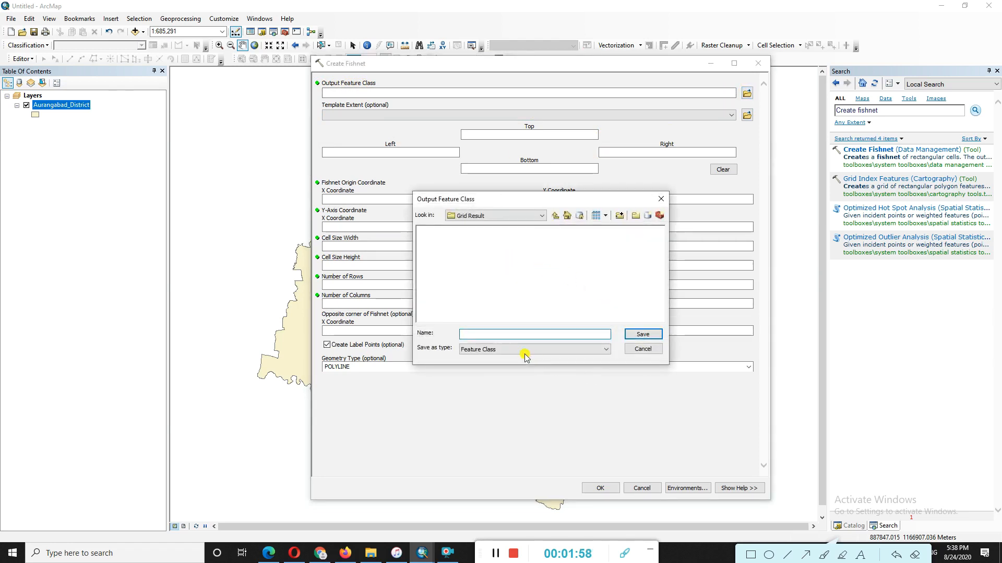
left_click(556, 216)
left_click(556, 216)
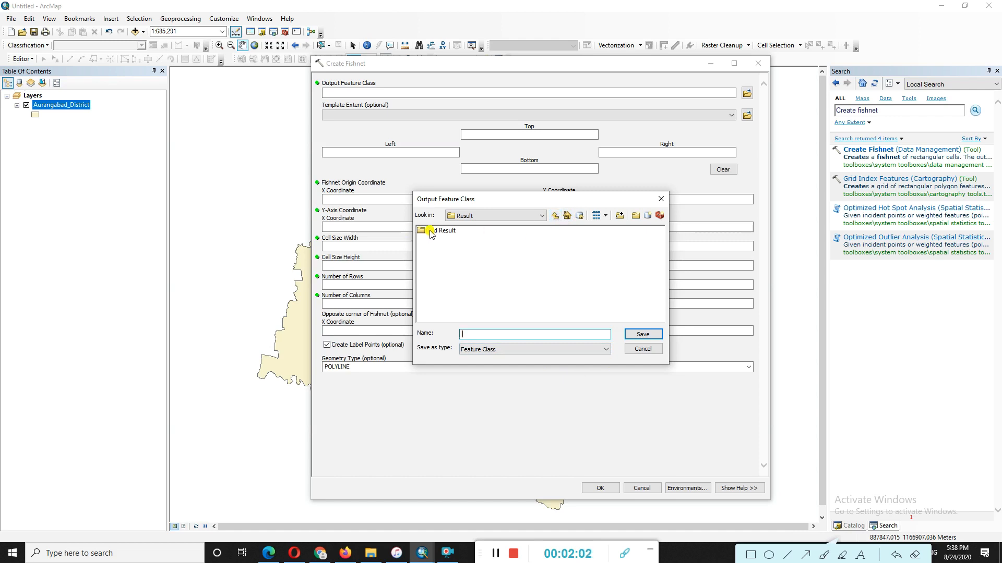
left_click(636, 216)
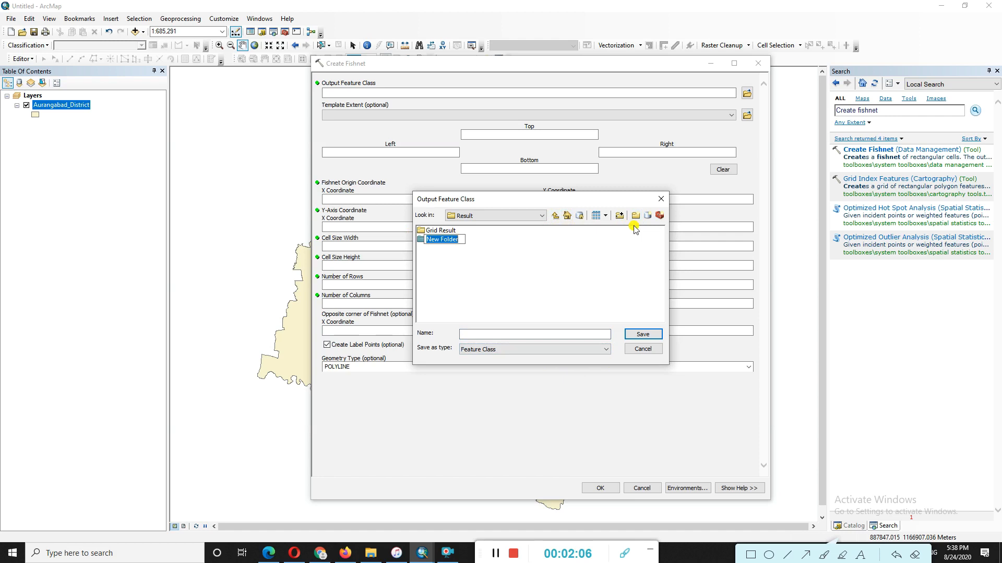
type("demo")
left_click(449, 275)
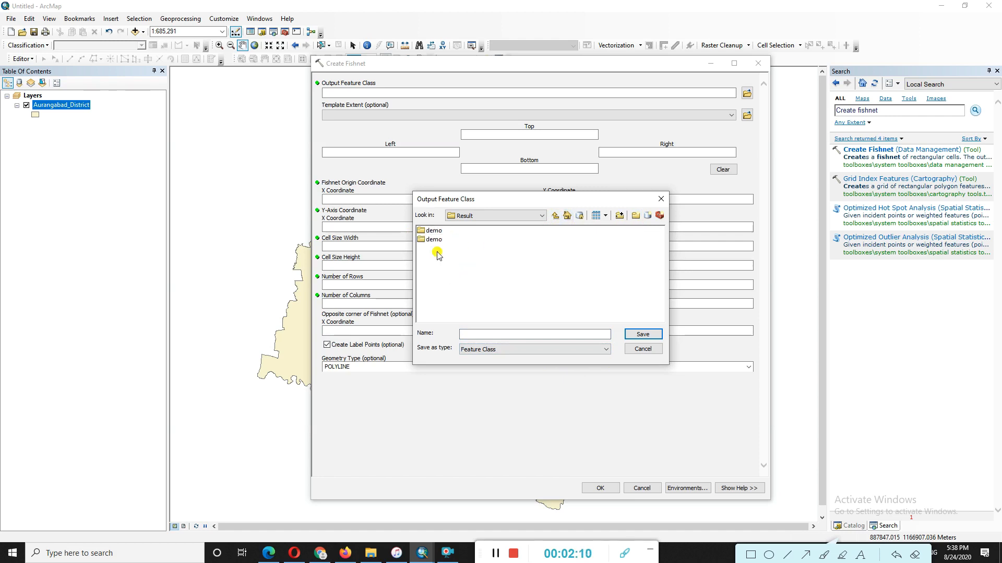
Step: Save the output feature class in the demo folder as "Study Area Shape Grid"
left_click(556, 217)
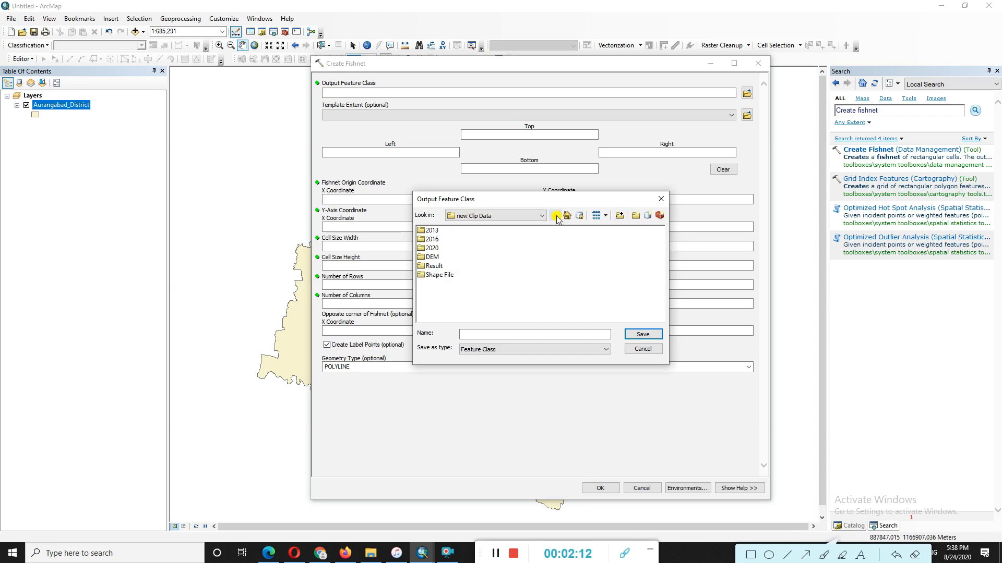
double_click(435, 267)
left_click(430, 231)
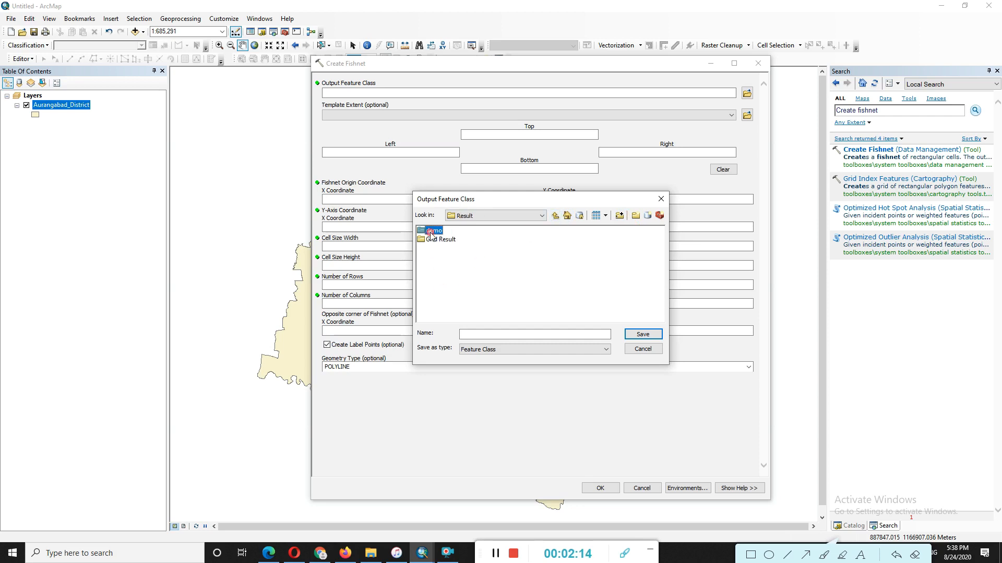
double_click(433, 232)
left_click(480, 333)
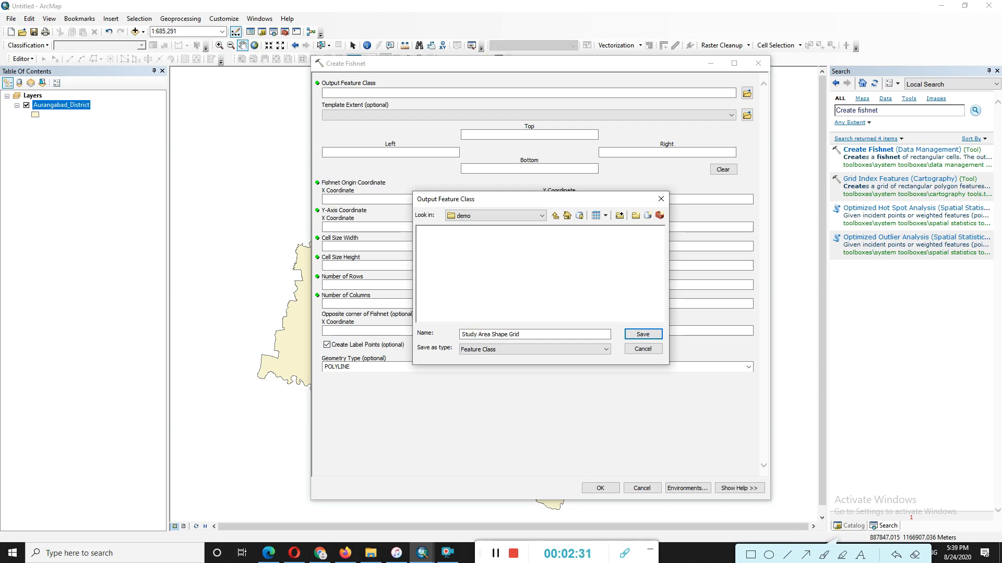
left_click(643, 334)
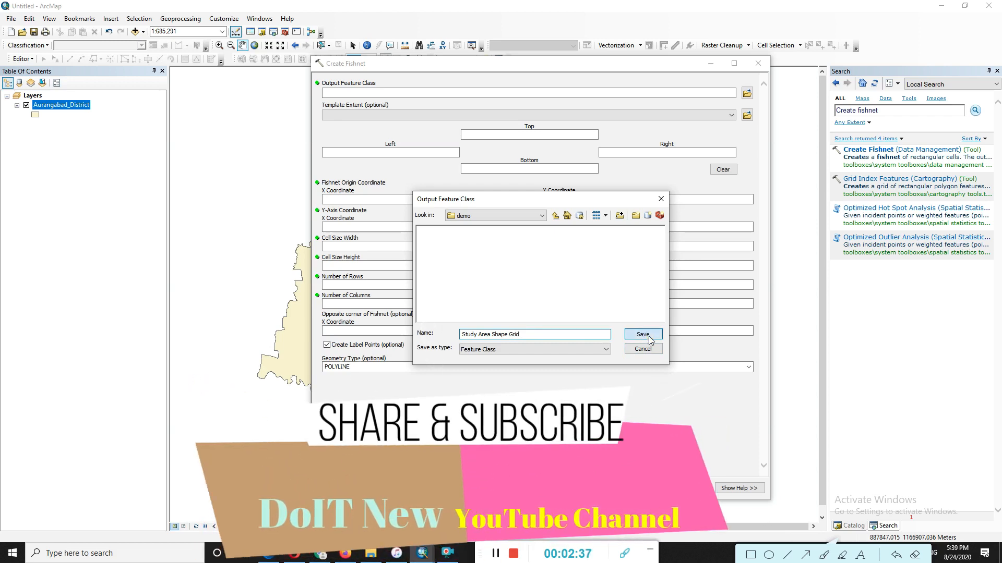
left_click(633, 335)
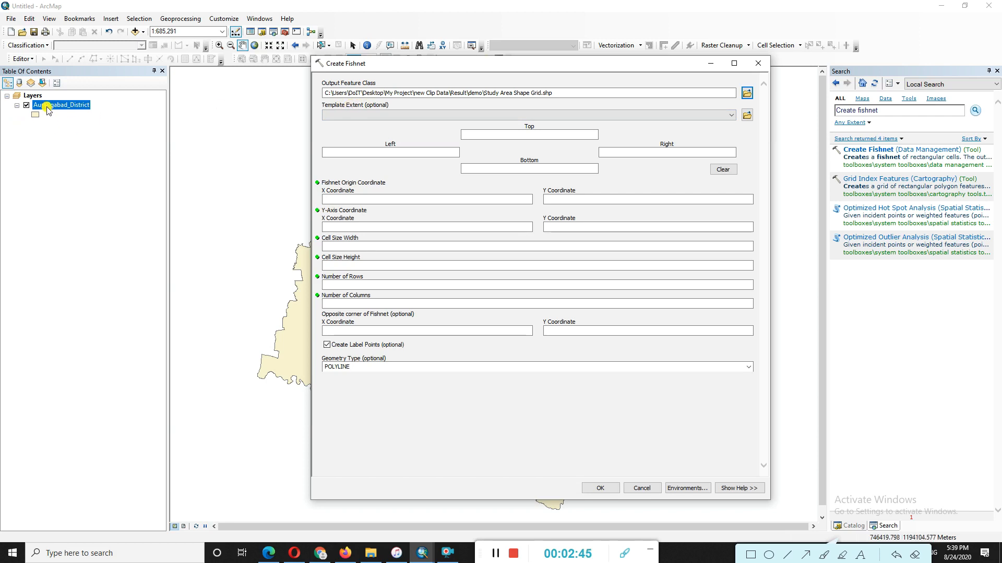
Step: Set the fishnet's template extent to Same as layer Aurangabad_District
left_click(806, 555)
left_click(86, 114)
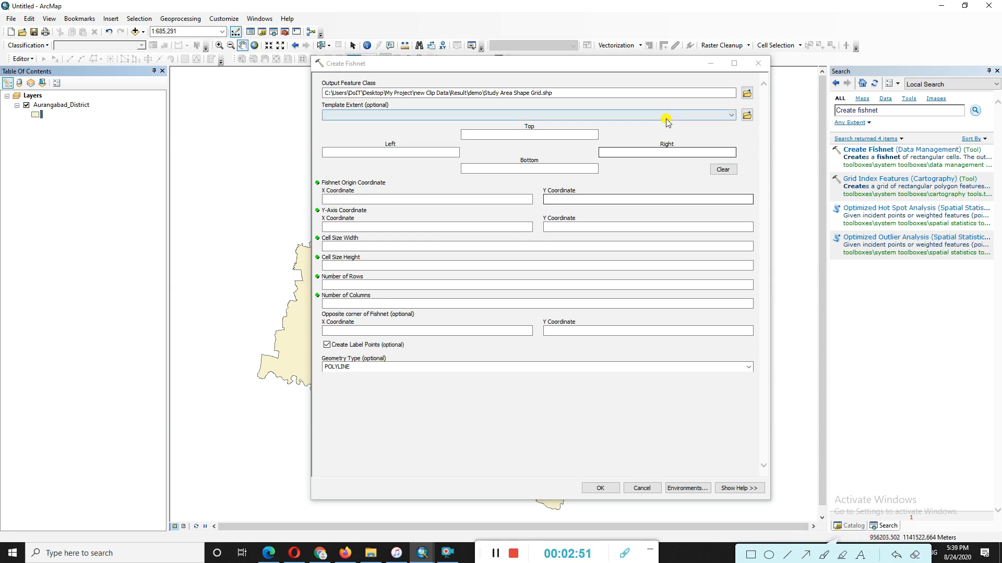
left_click(702, 113)
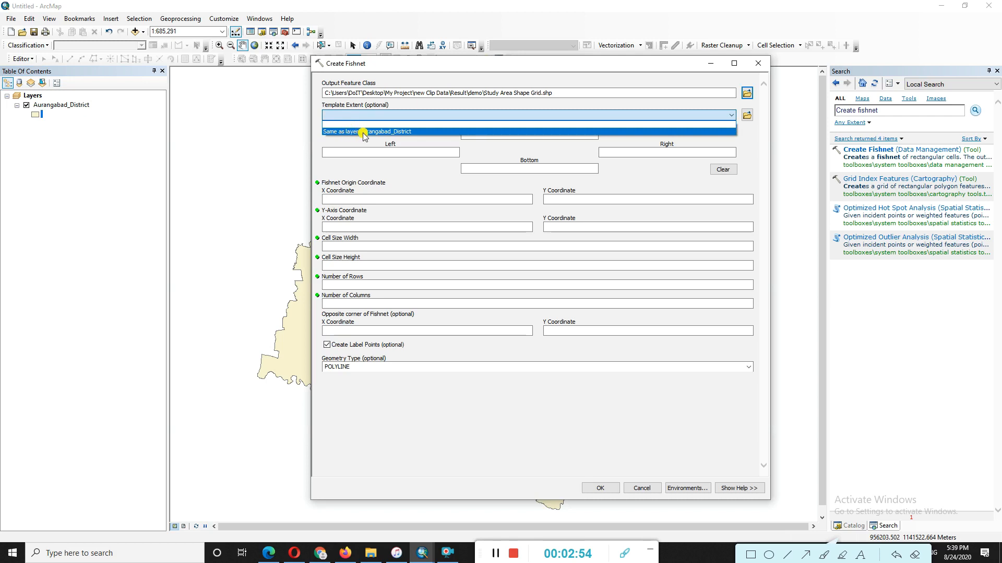
left_click(386, 132)
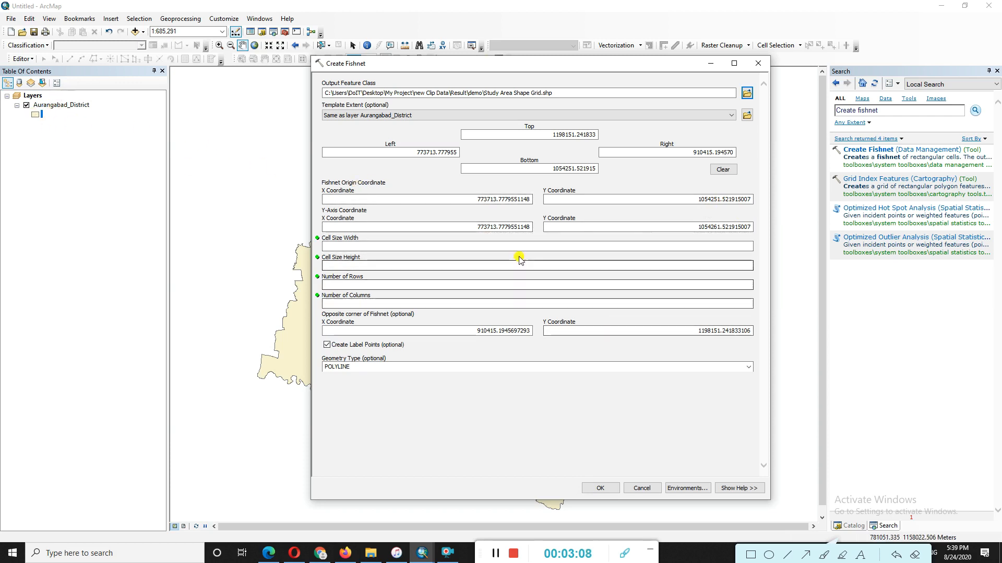
Step: Open Microsoft Word with a blank document and dismiss the Office activation wizard
left_click(442, 247)
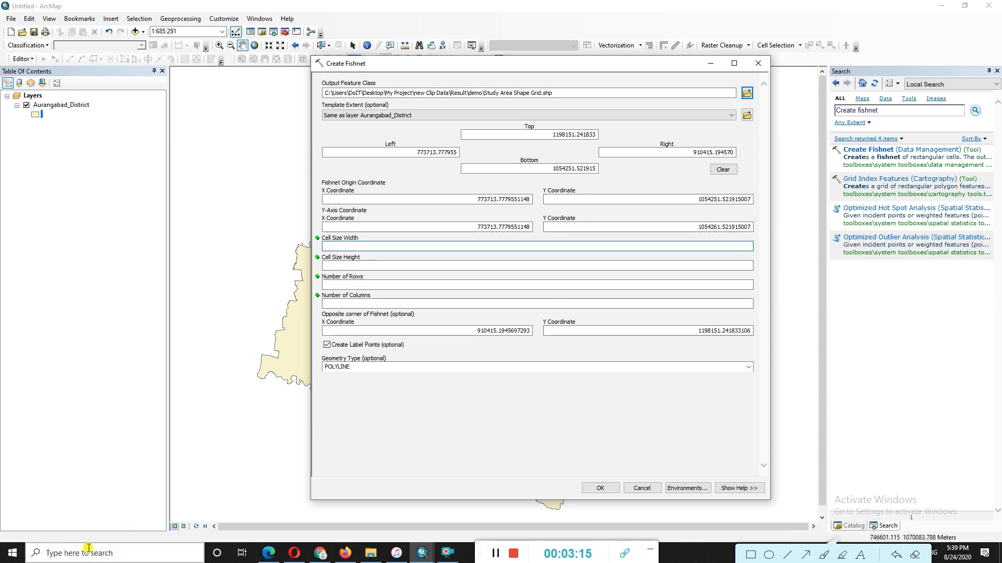
left_click(72, 554)
type("w")
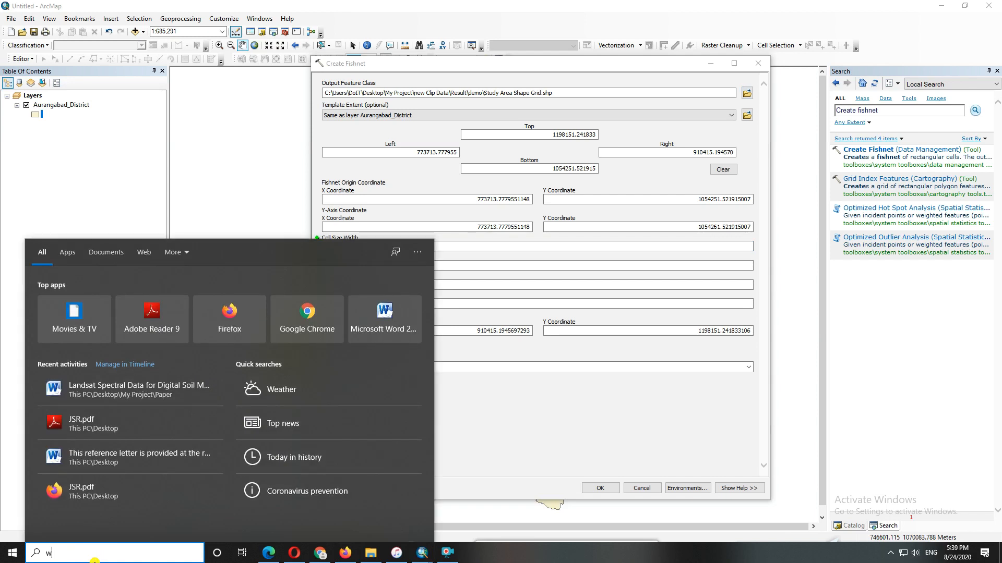
key("Return")
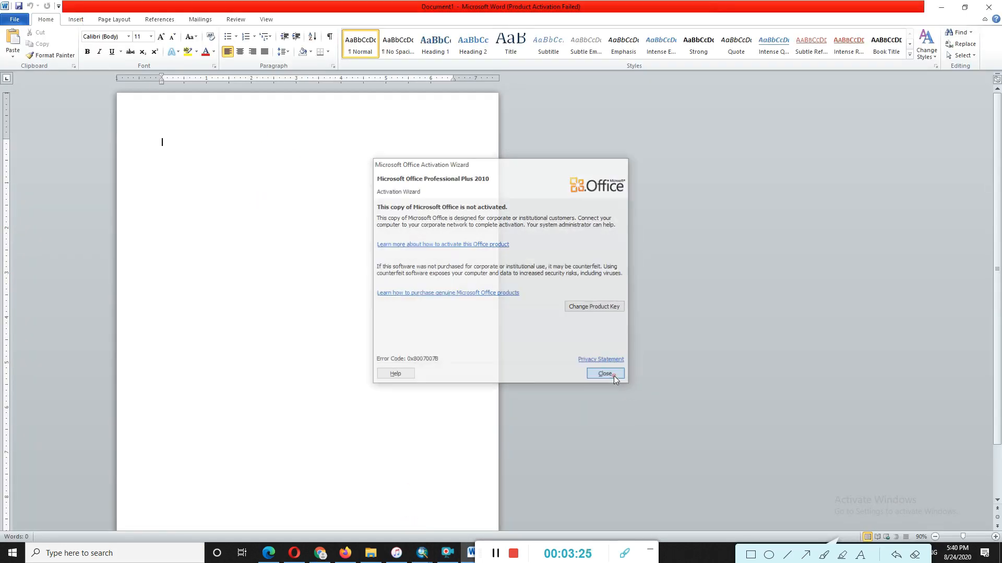
left_click(603, 375)
Step: Insert a table of 8 columns by 7 rows and stretch it taller to illustrate the grid cells
left_click(76, 19)
left_click(82, 49)
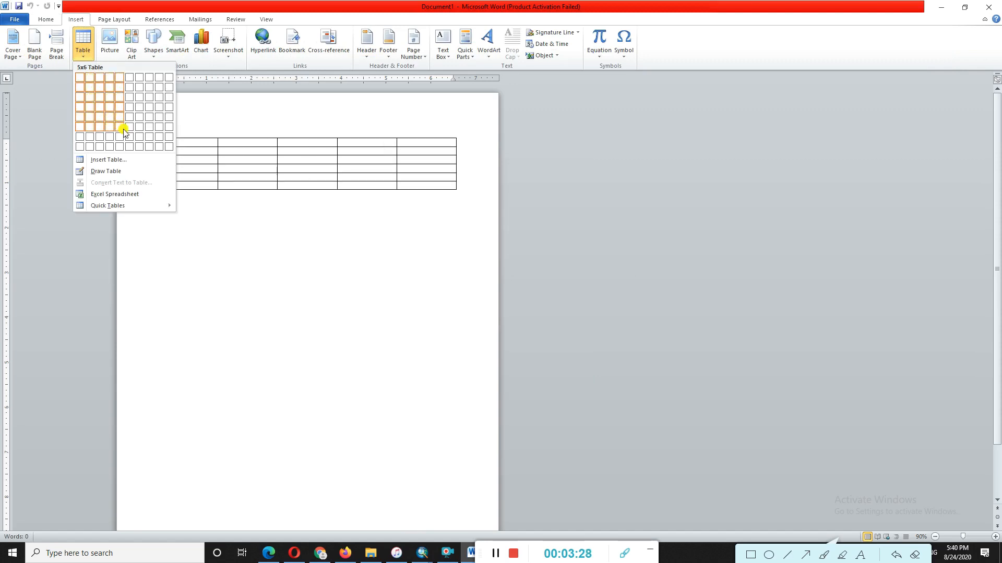
left_click(149, 136)
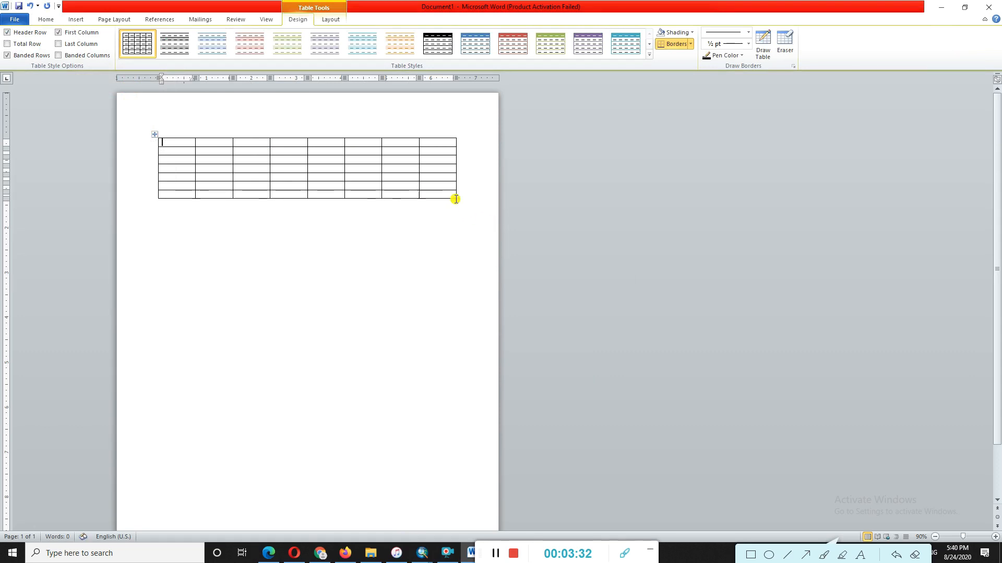
left_click_drag(455, 199, 461, 278)
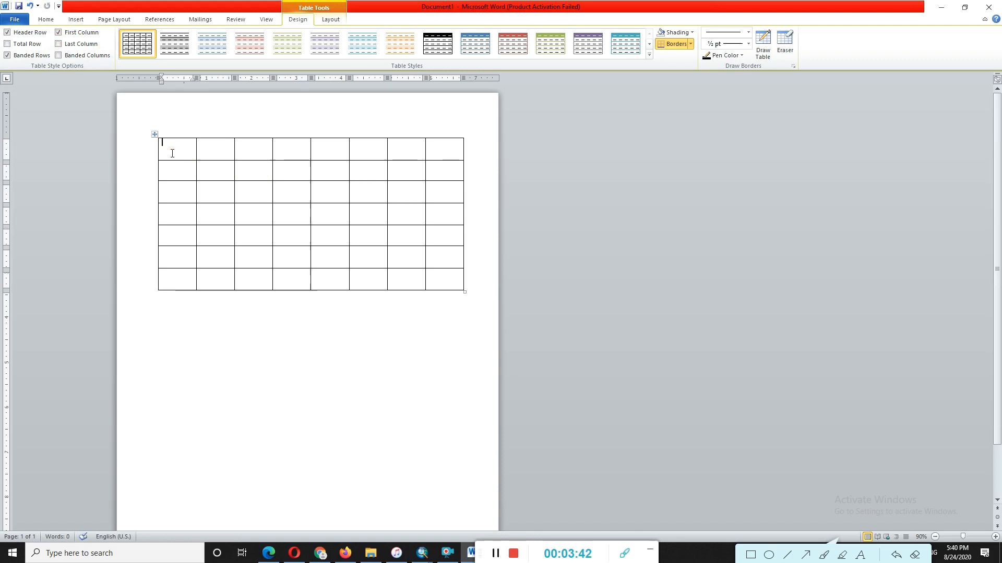
Step: Switch back to ArcMap and set both the fishnet's cell size width and cell size height to 5000
left_click(940, 7)
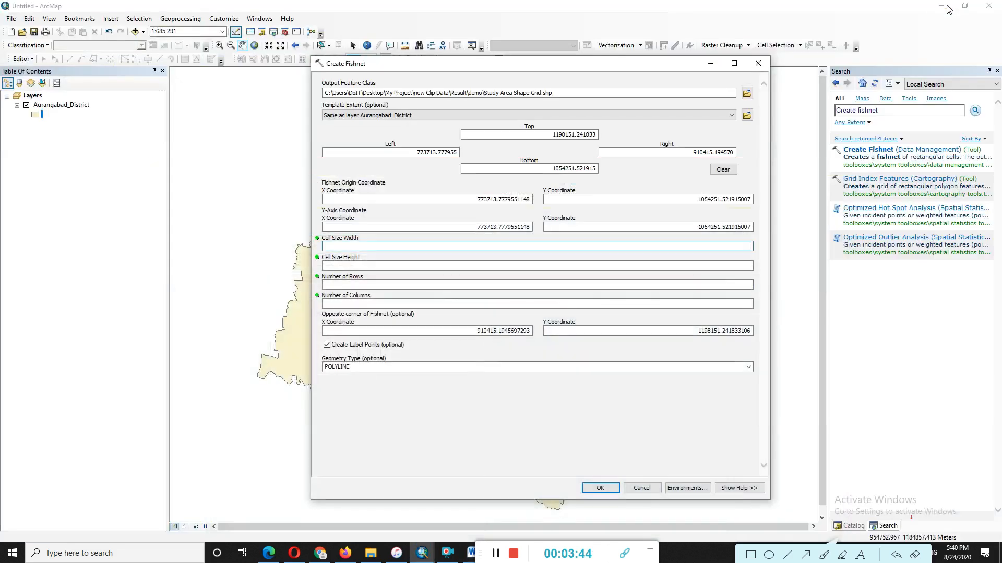
type("5000")
left_click(720, 266)
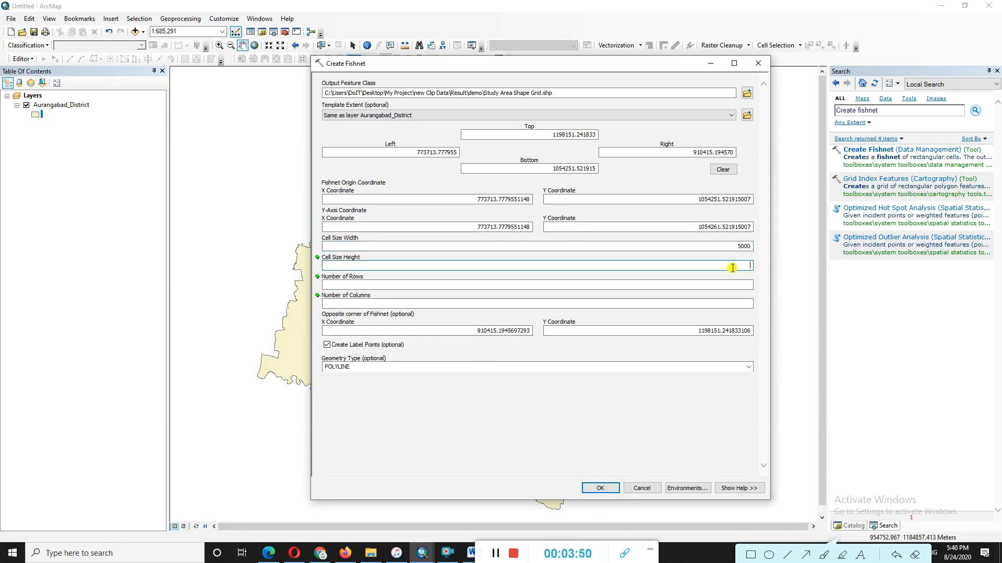
type("5000")
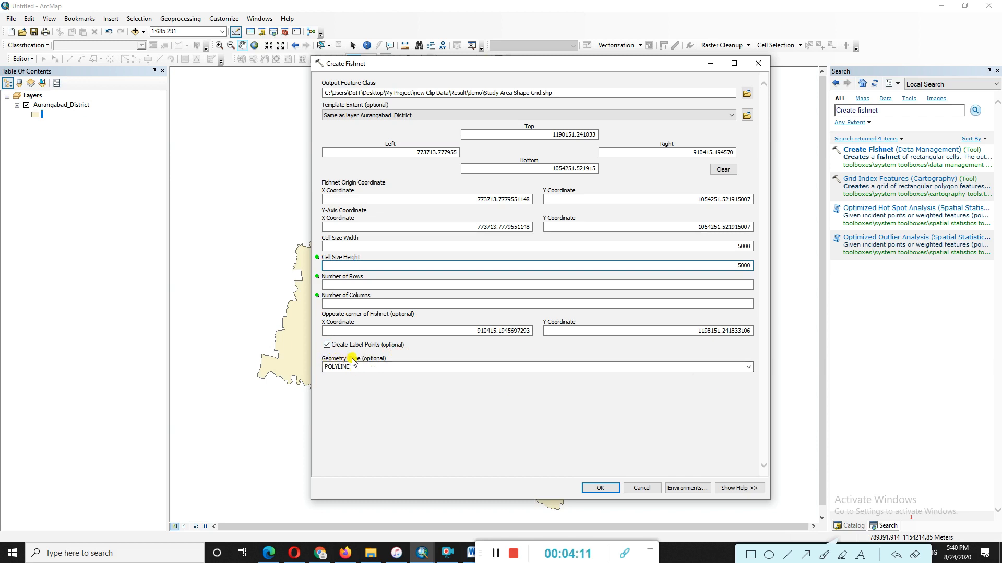
Step: Set the fishnet's geometry type to POLYGON and run the Create Fishnet tool
left_click(747, 368)
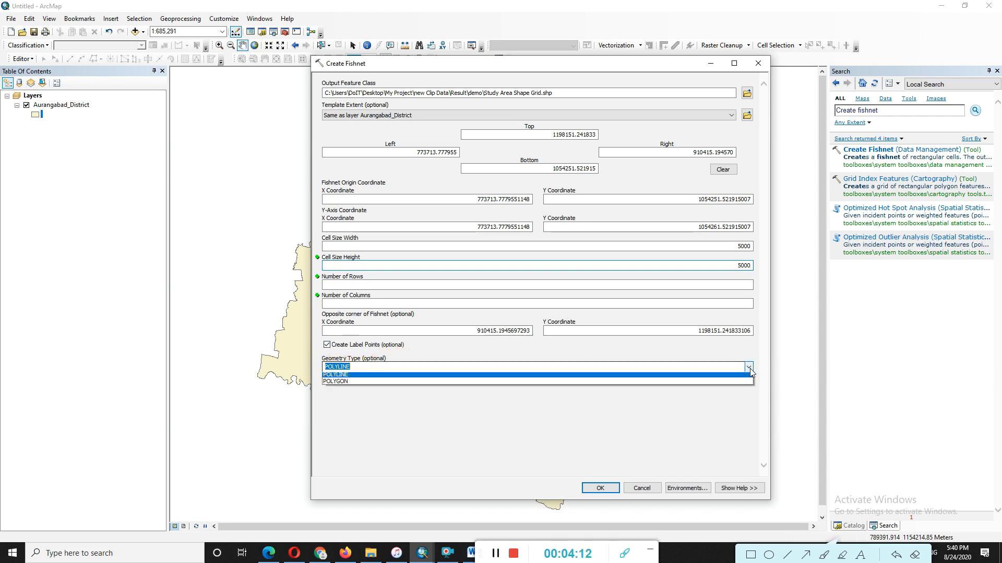
left_click(342, 385)
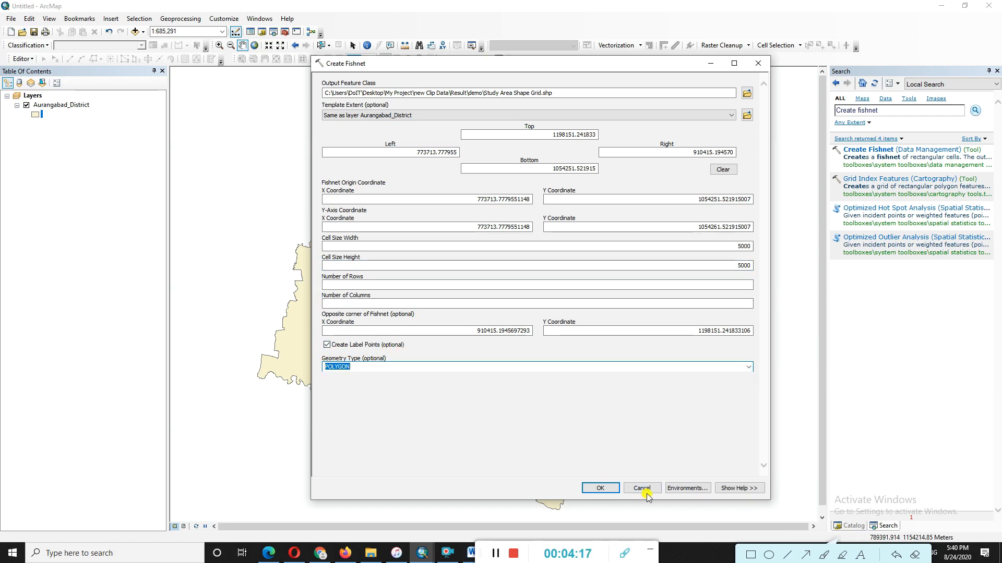
left_click(600, 488)
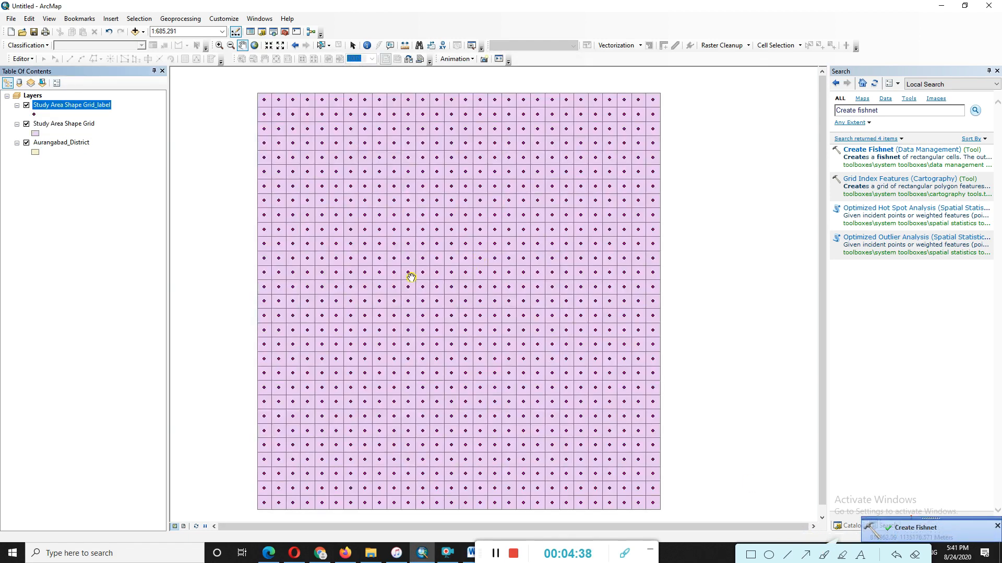
Step: Set the Study Area Shape Grid layer's fill color to No Color
left_click(35, 133)
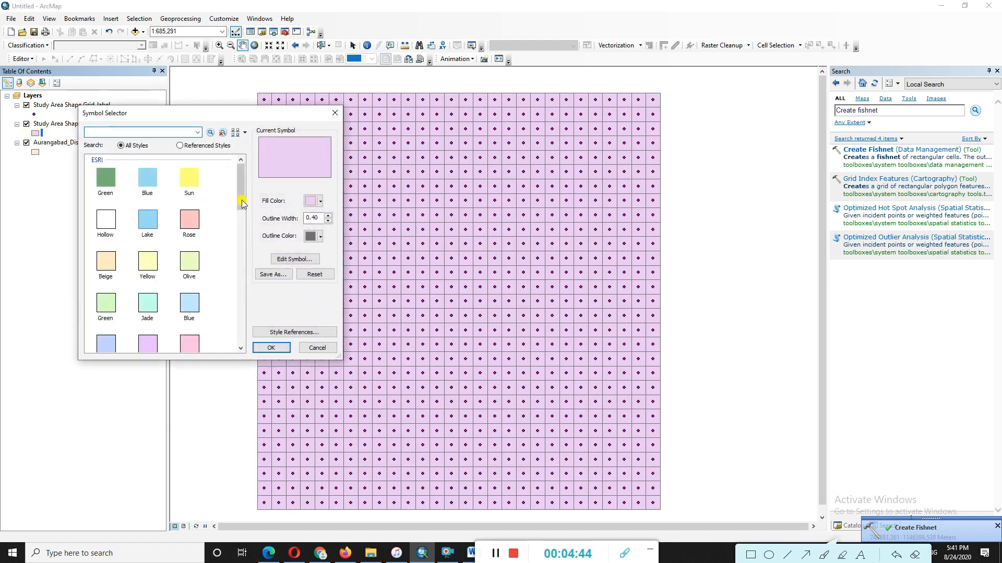
left_click(319, 204)
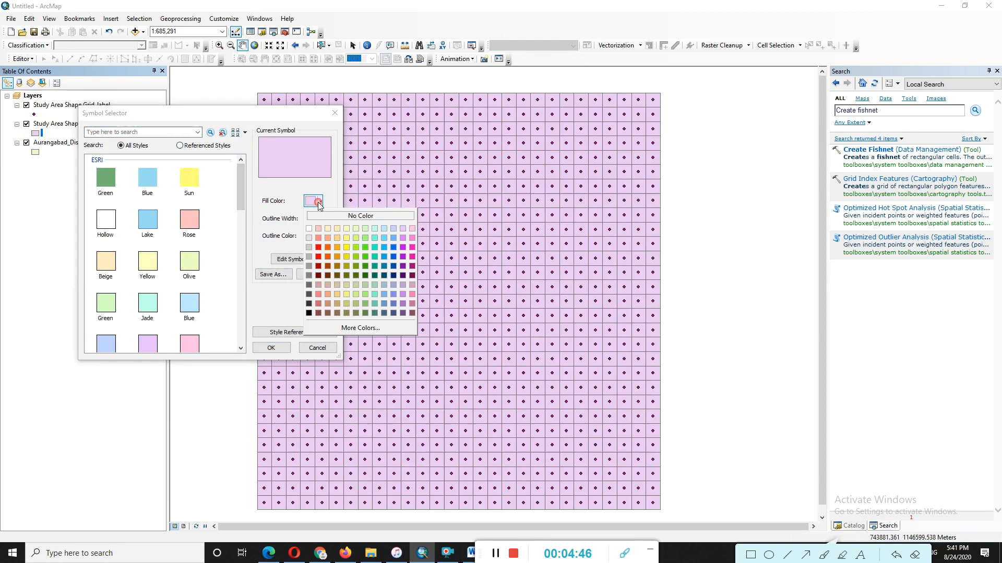
left_click(352, 218)
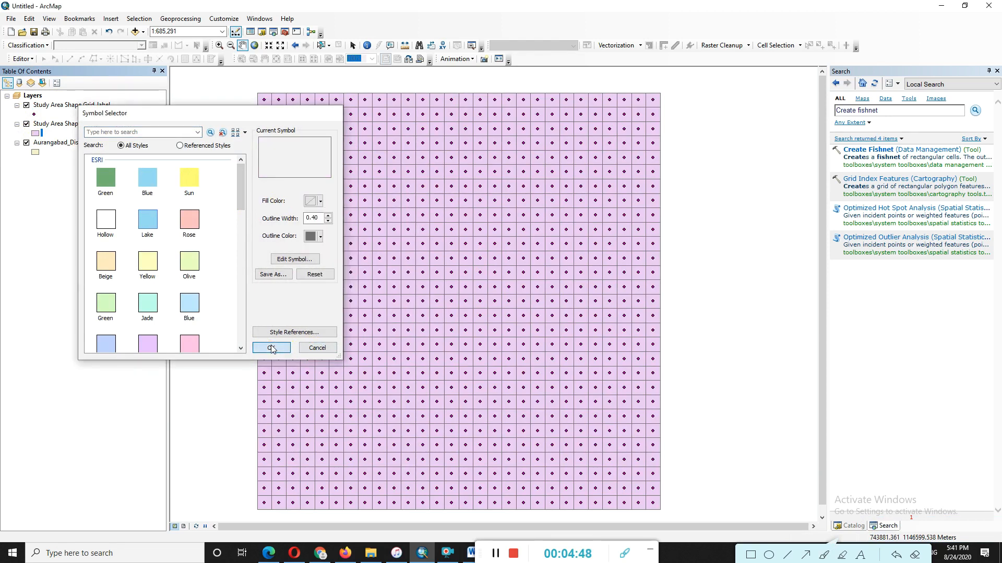
left_click(272, 348)
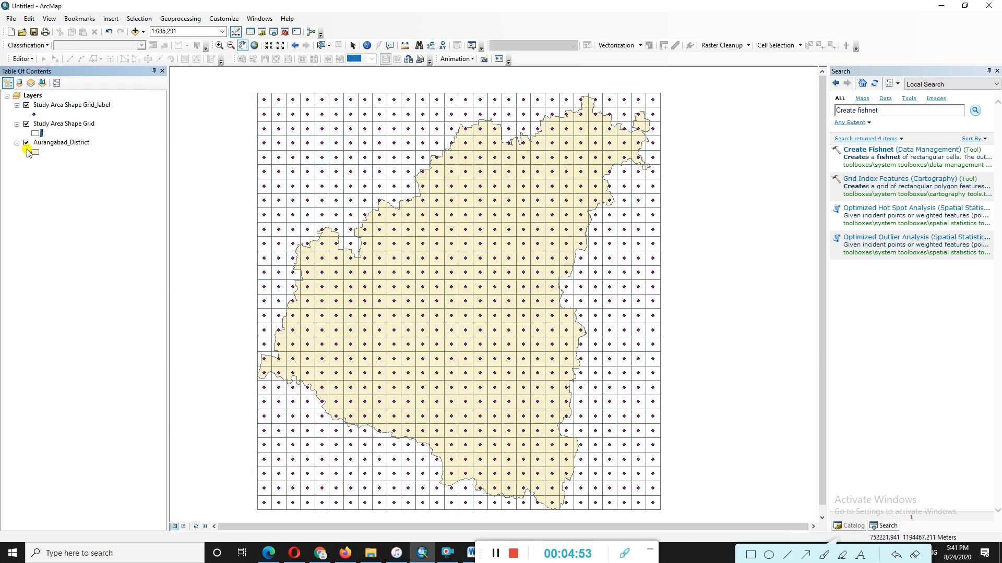
Step: Hide the Study Area Shape Grid layer, and switch Aurangabad_District off and back on to view the label points alone
left_click(27, 124)
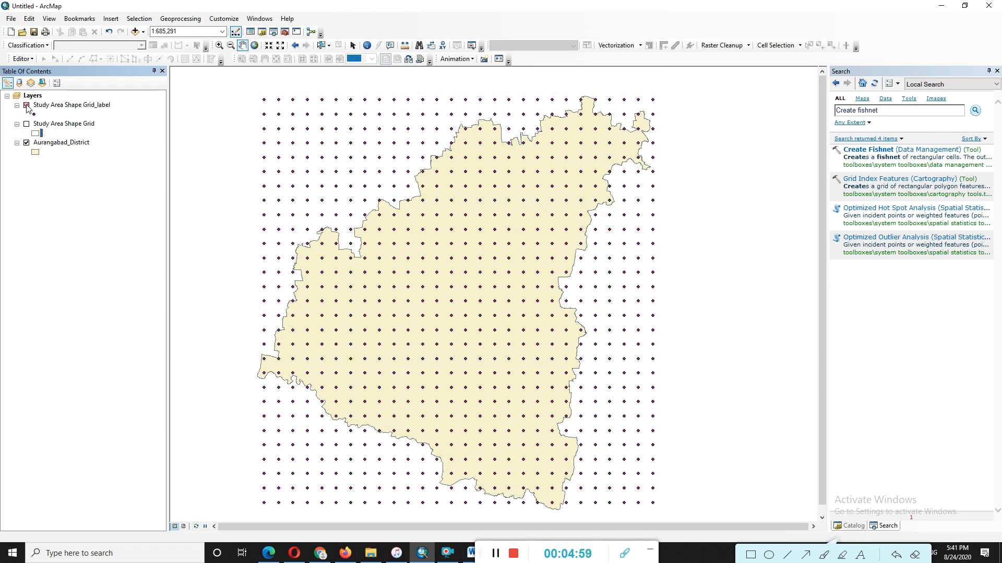
left_click(26, 143)
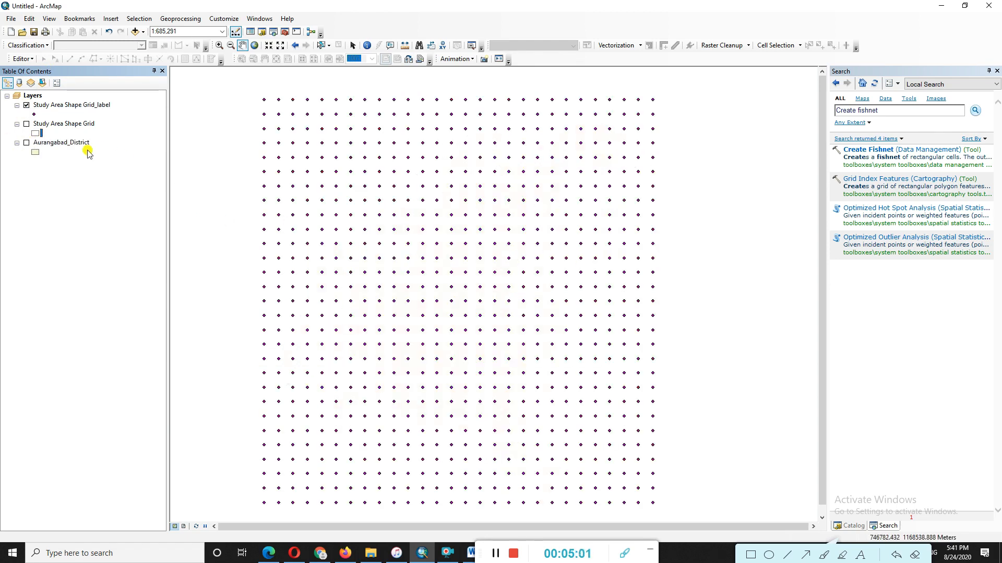
left_click(27, 143)
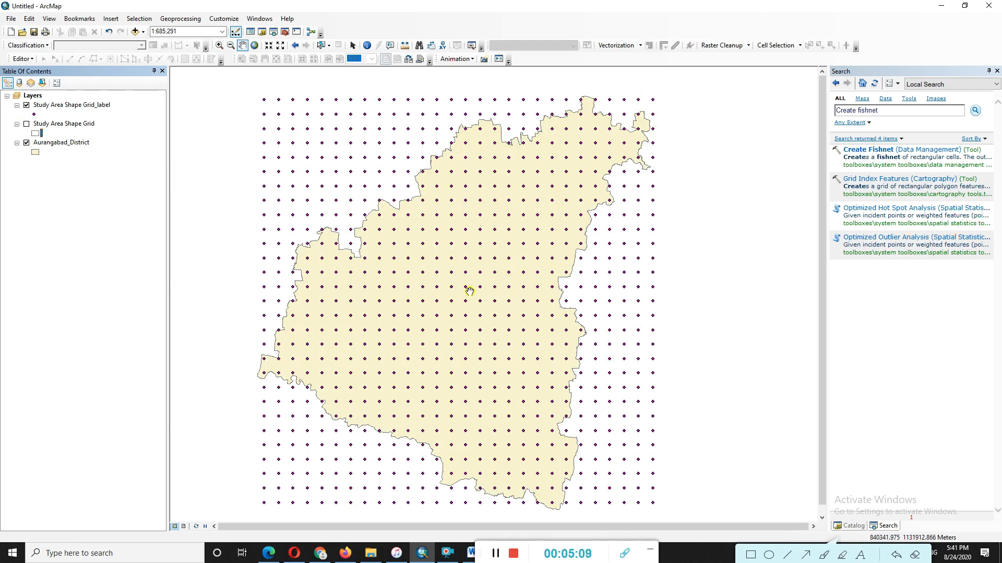
Step: Select the district polygon's record in the Aurangabad_District attribute table and close the table
left_click(38, 145)
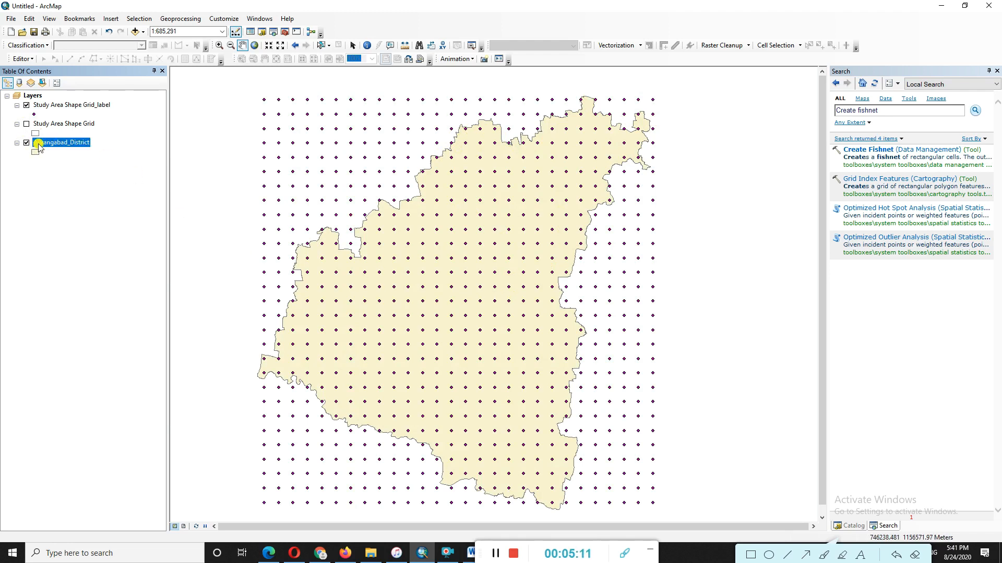
right_click(39, 146)
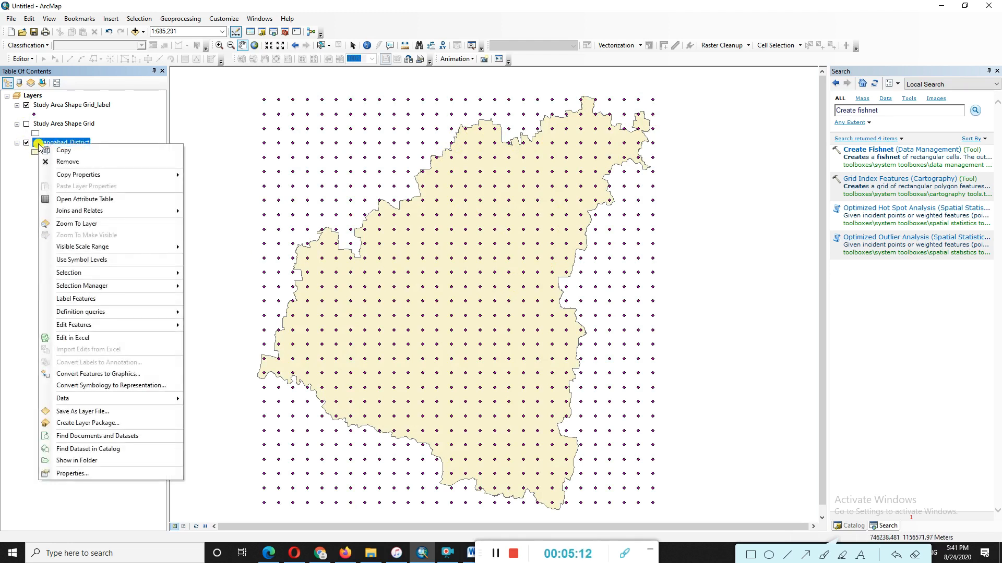
left_click(70, 199)
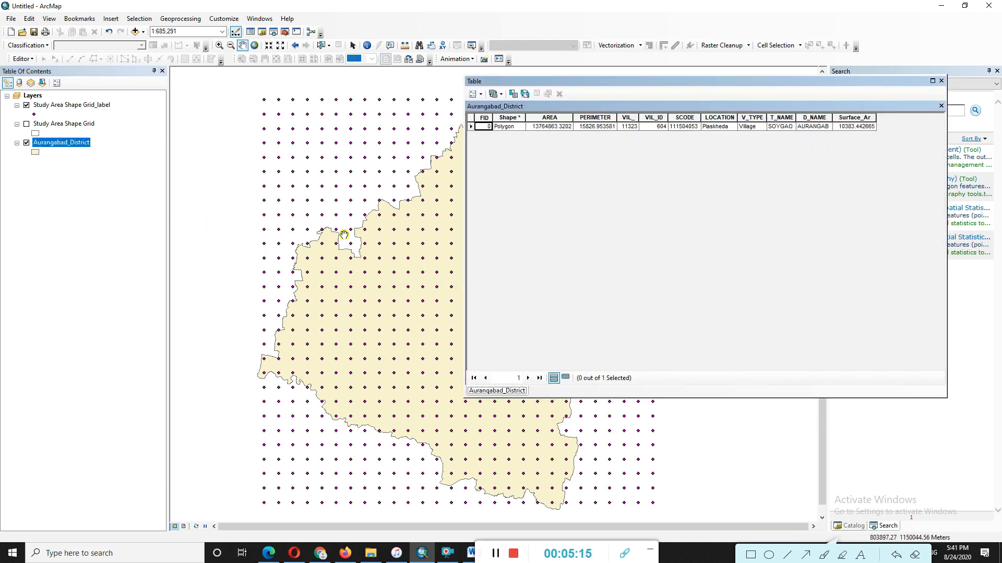
left_click(471, 126)
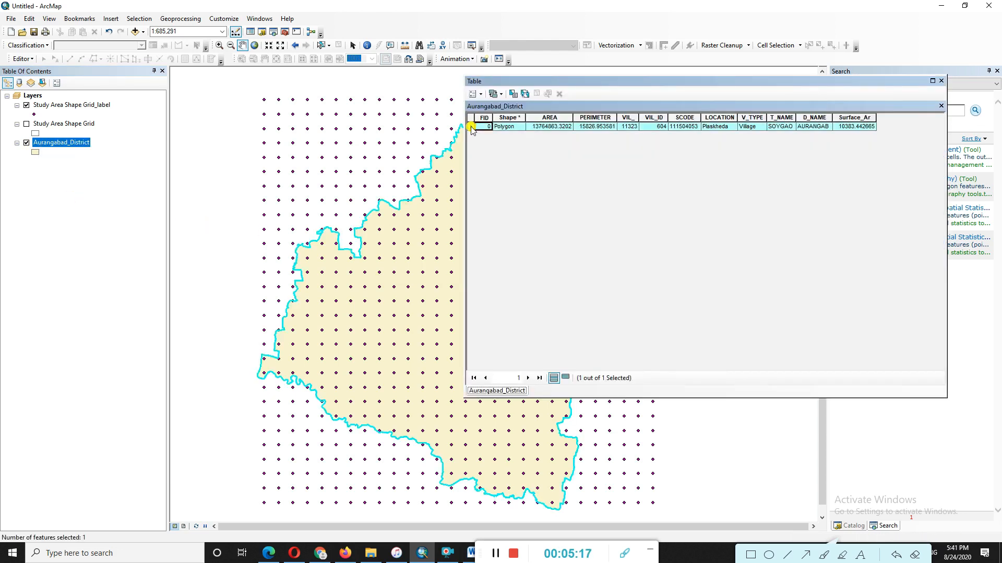
left_click_drag(528, 82, 418, 212)
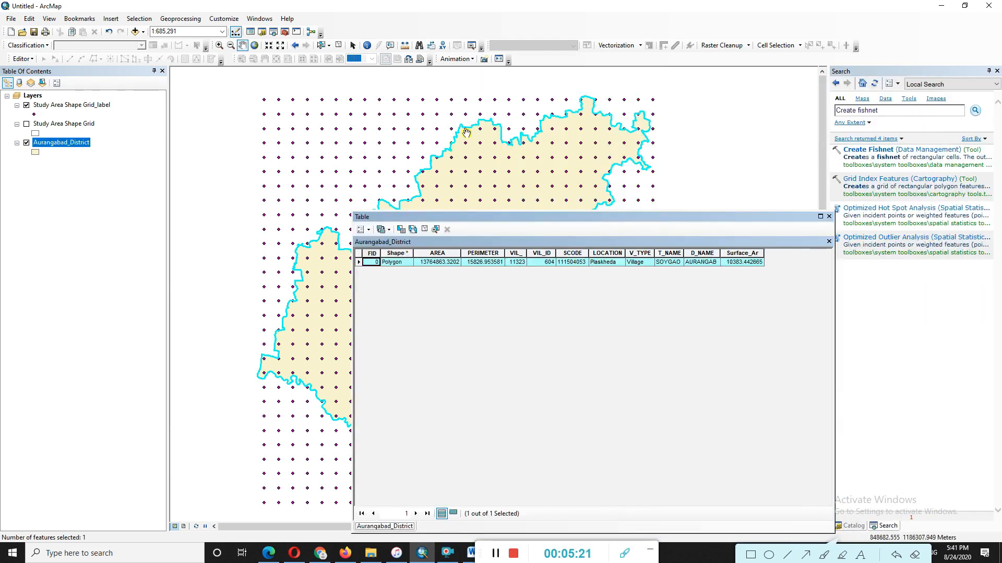
left_click(365, 261)
left_click(359, 262)
left_click(829, 216)
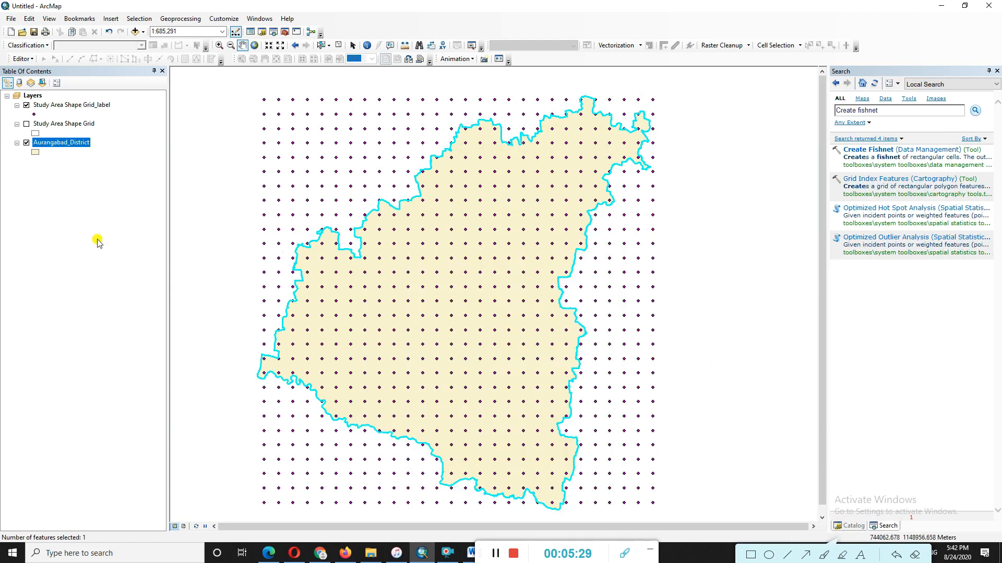
Step: Reopen the Aurangabad_District attribute table to check the selected record, and close it
right_click(44, 144)
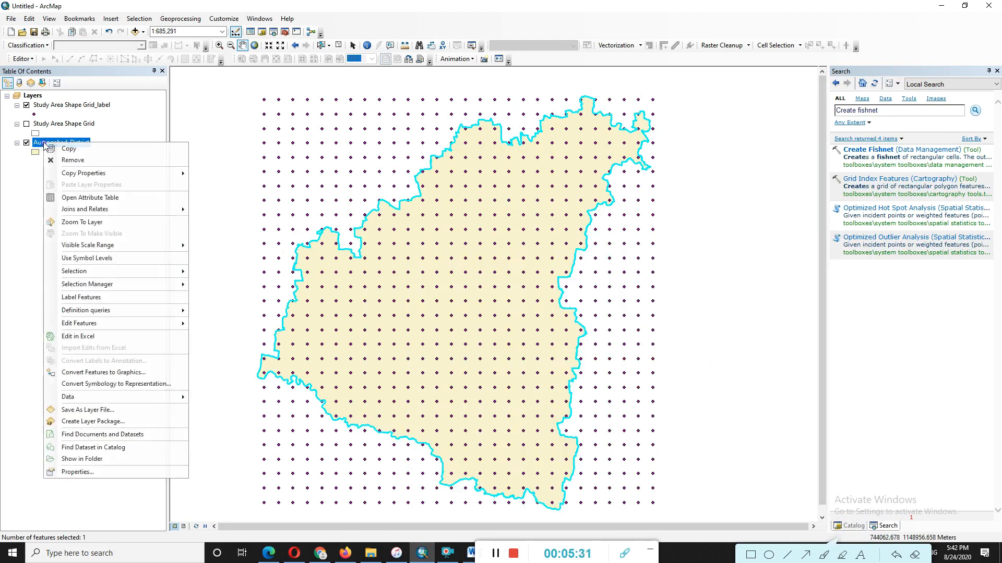
left_click(75, 198)
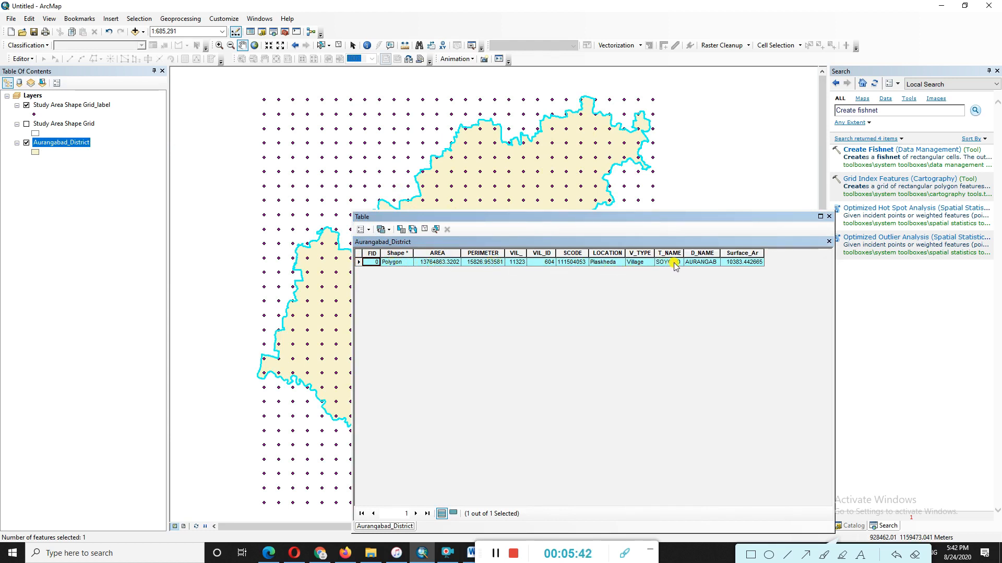
left_click(828, 216)
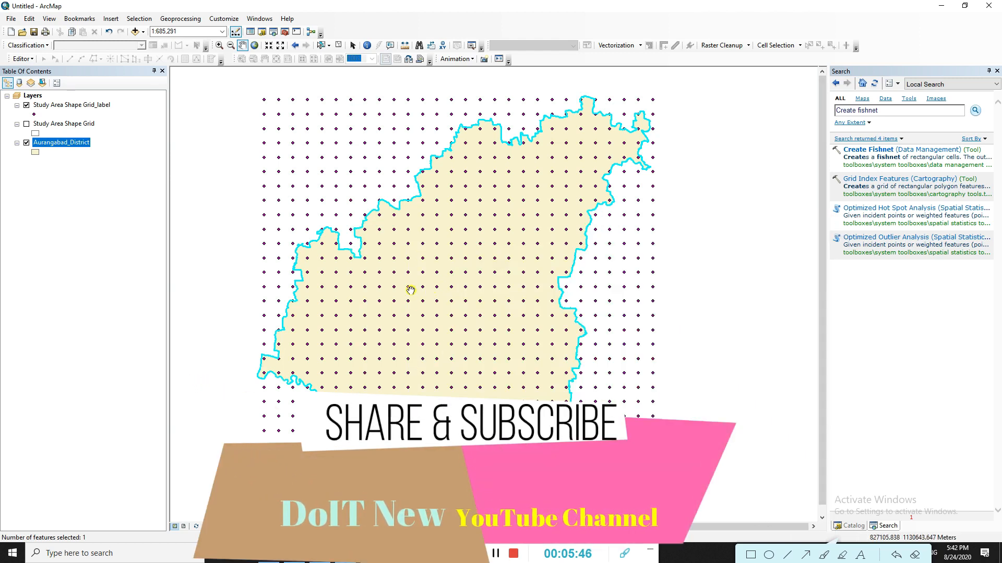
left_click(128, 19)
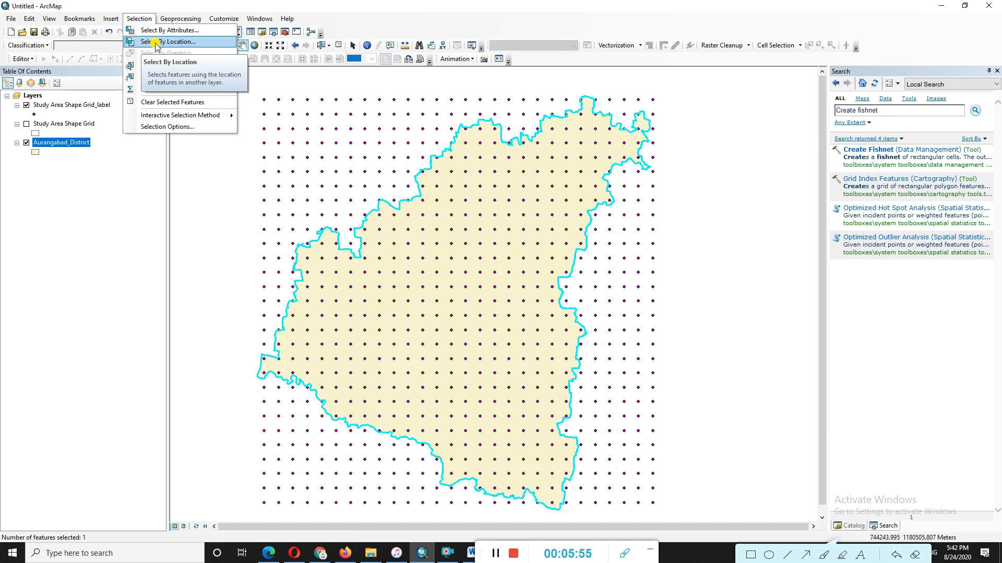
left_click(155, 44)
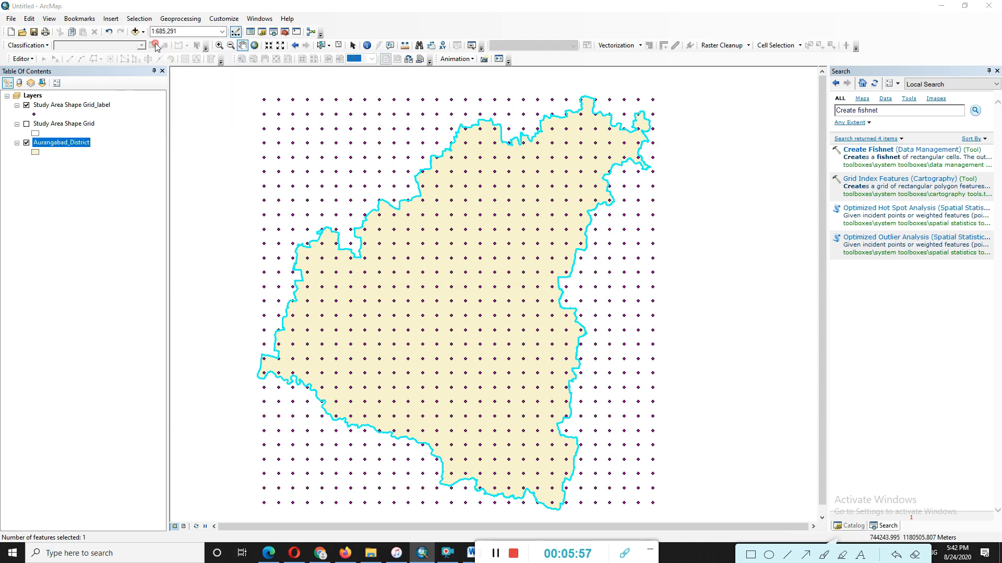
left_click_drag(155, 21, 672, 221)
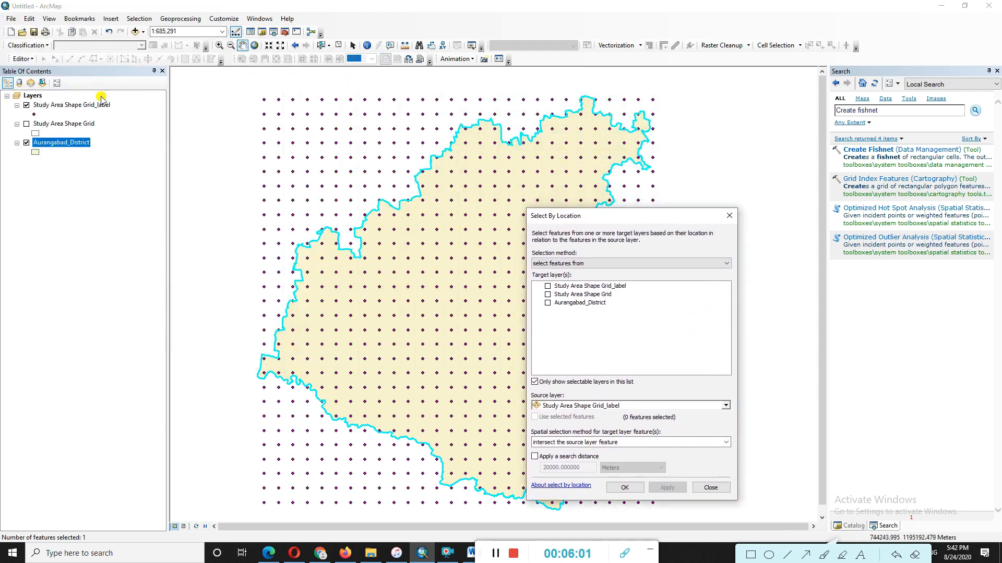
left_click(25, 106)
left_click(729, 215)
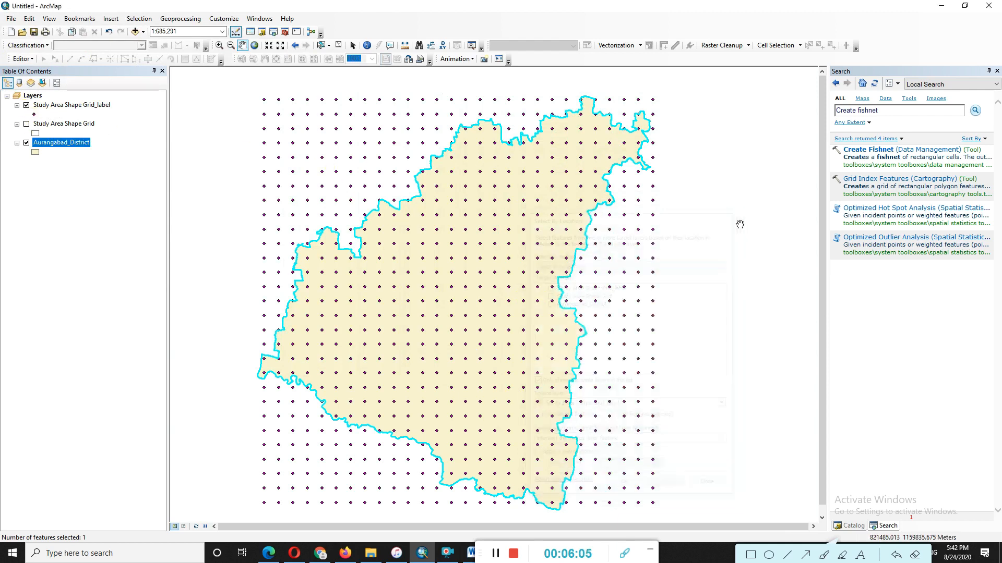
Step: Toggle the visibility of the Study Area Shape Grid_label and Study Area Shape Grid layers to compare points and cells, leaving only the grid hidden
left_click(26, 105)
left_click(26, 104)
left_click(26, 105)
left_click(26, 105)
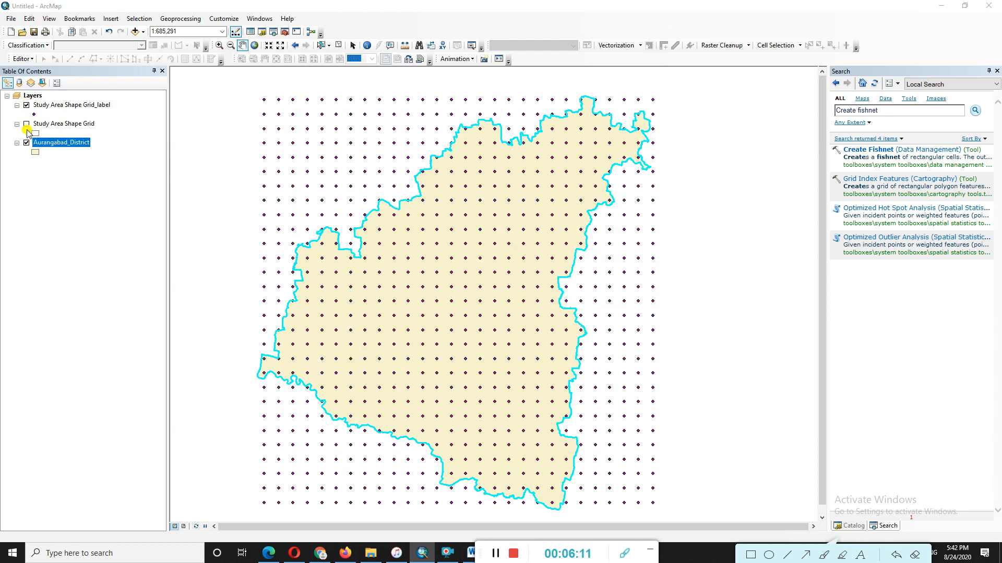
left_click(26, 105)
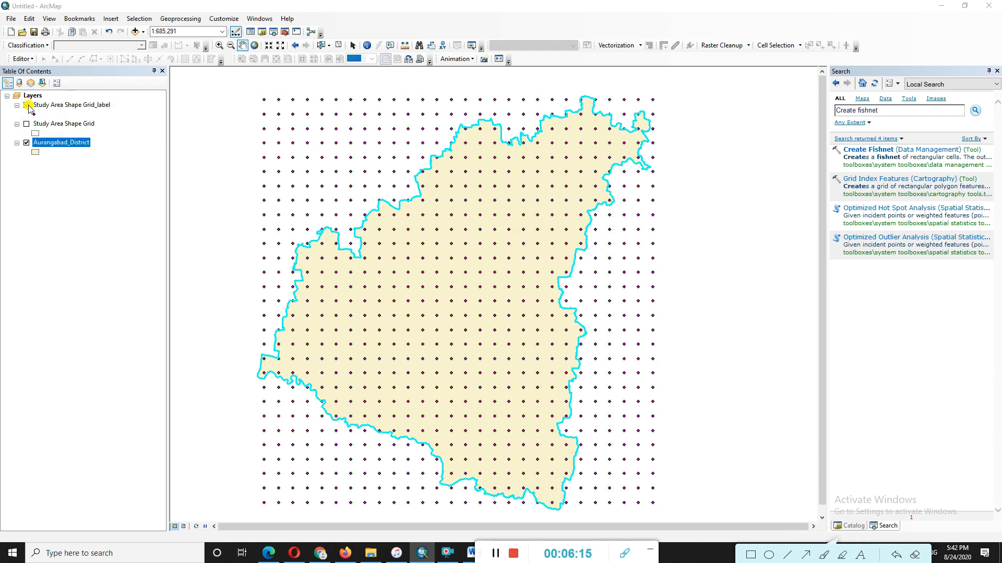
left_click(26, 124)
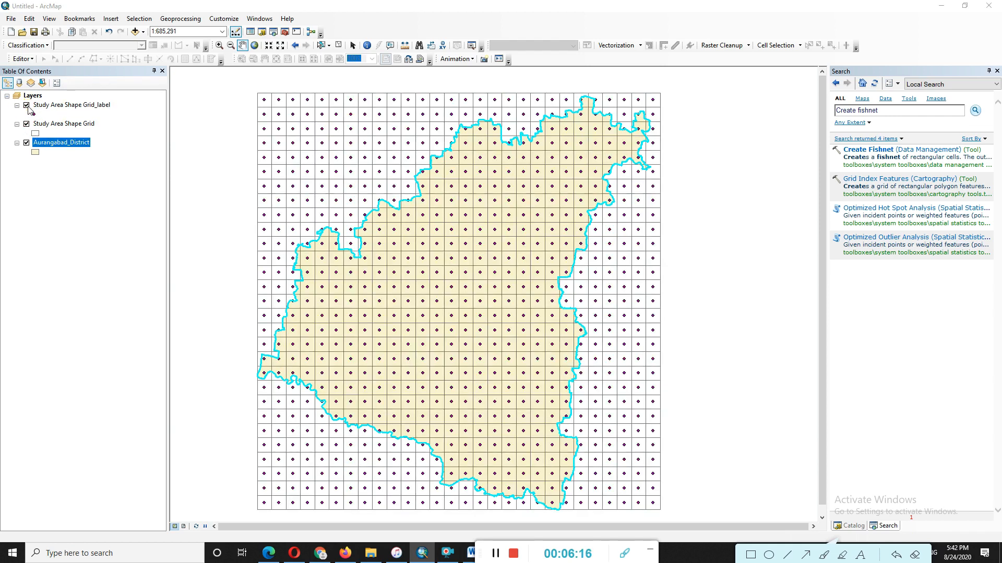
left_click(27, 105)
left_click(26, 106)
left_click(26, 124)
left_click(26, 125)
left_click(26, 125)
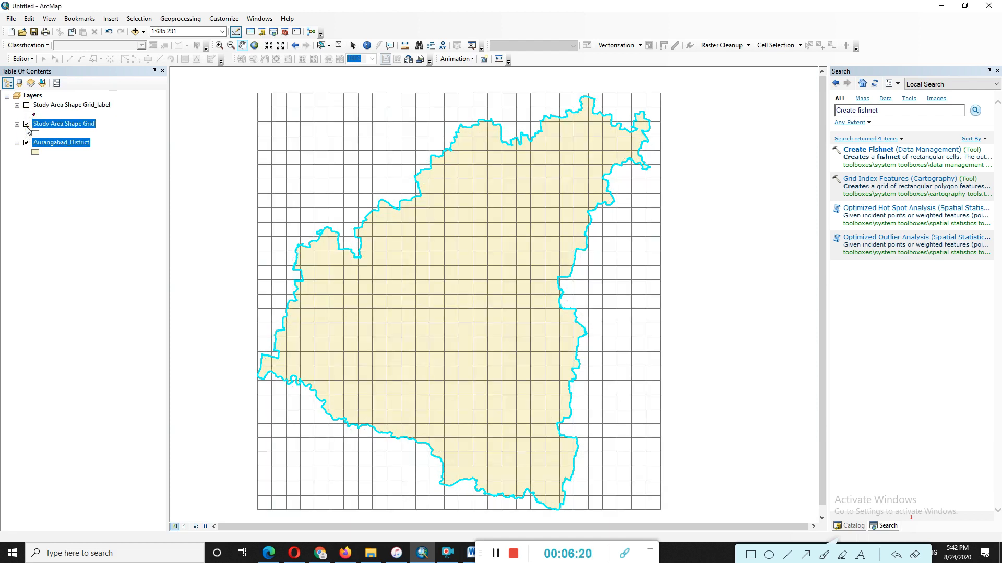
left_click(26, 108)
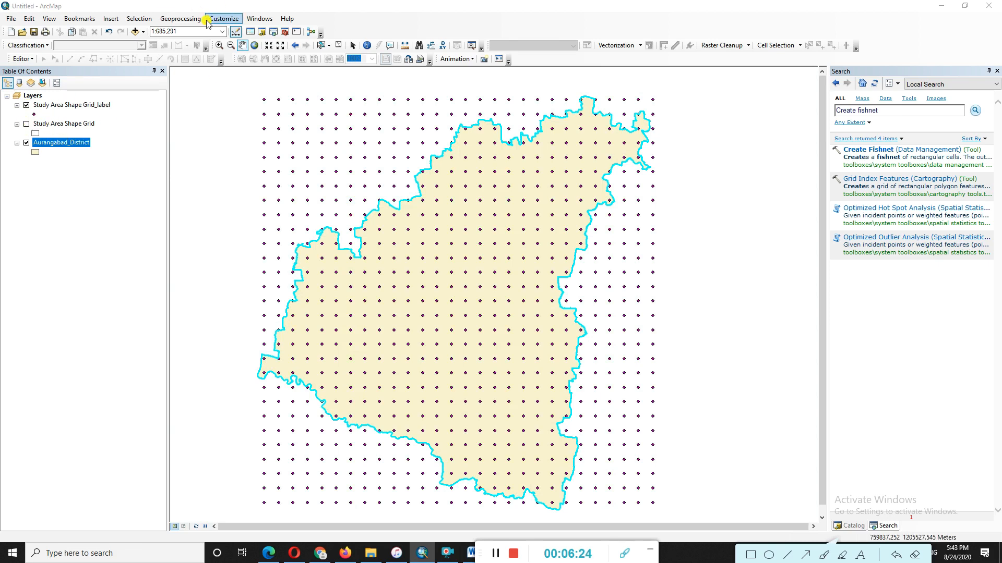
Step: Set up Select By Location to select features from Study Area Shape Grid_label, with Aurangabad_District as the source layer
left_click(139, 19)
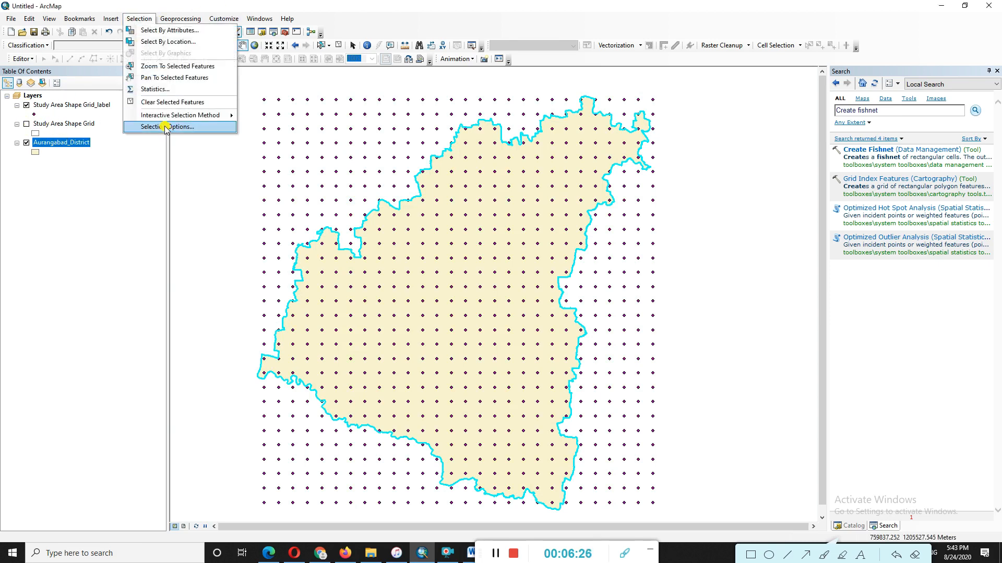
left_click(158, 43)
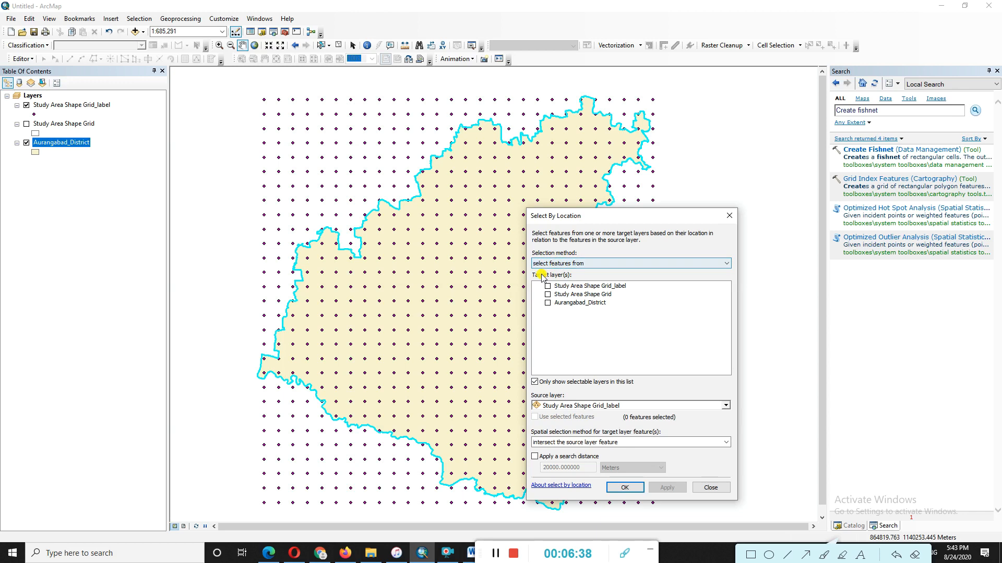
left_click(559, 265)
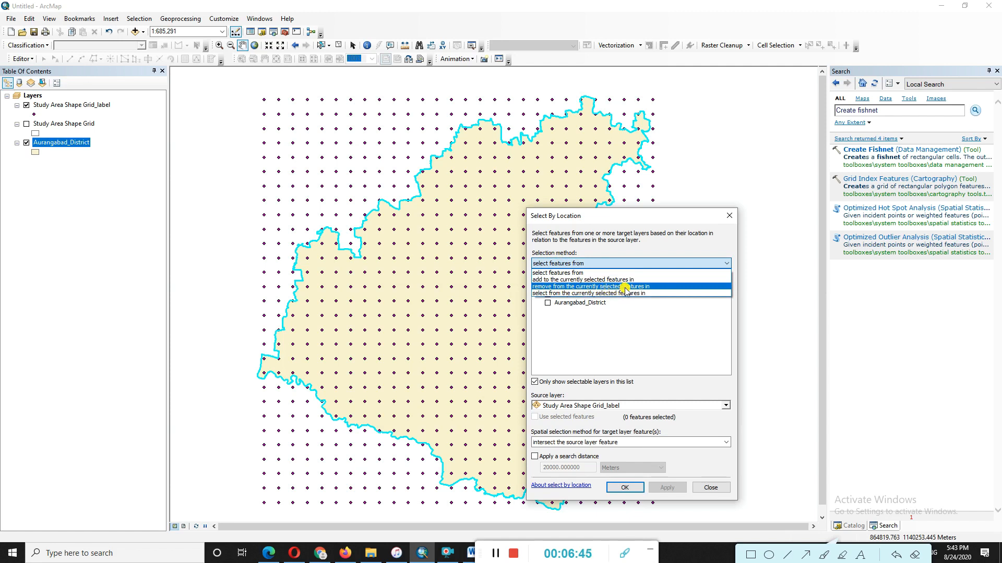
left_click(670, 337)
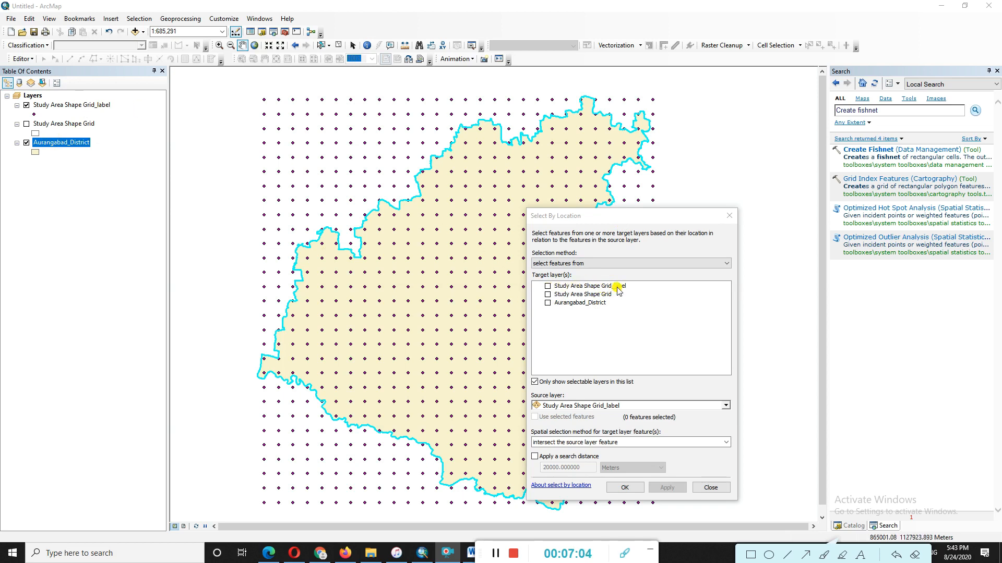
left_click(548, 287)
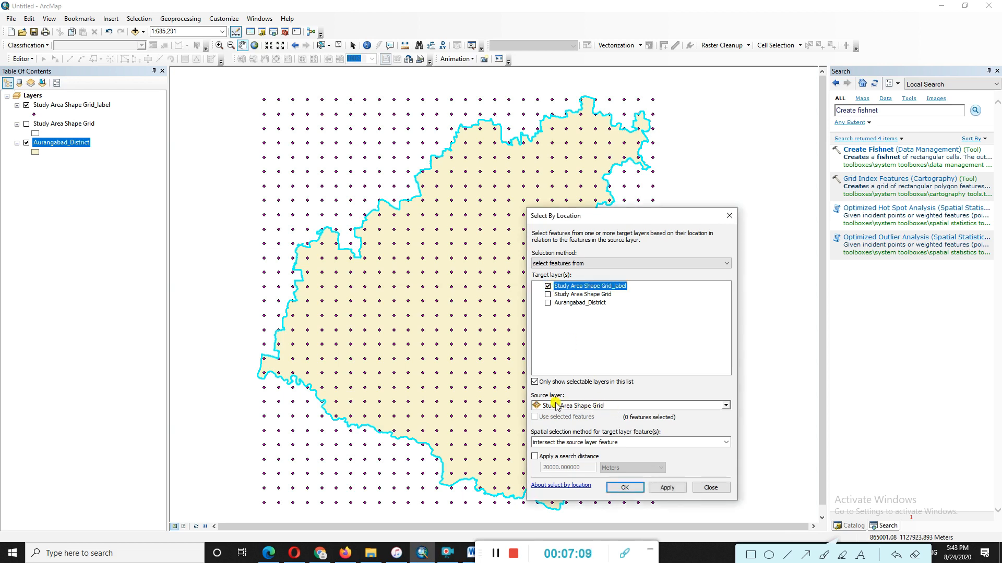
left_click(607, 407)
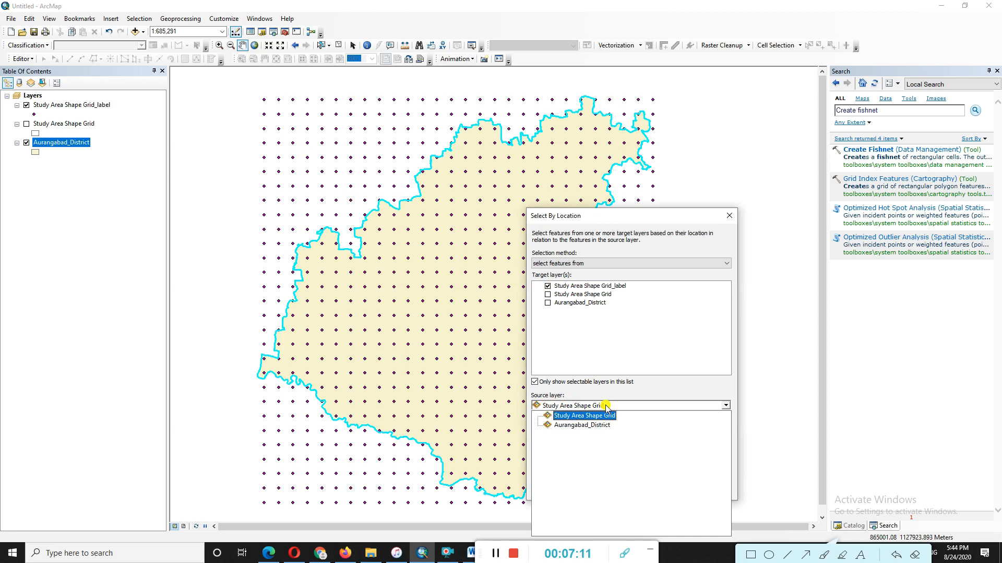
left_click(599, 425)
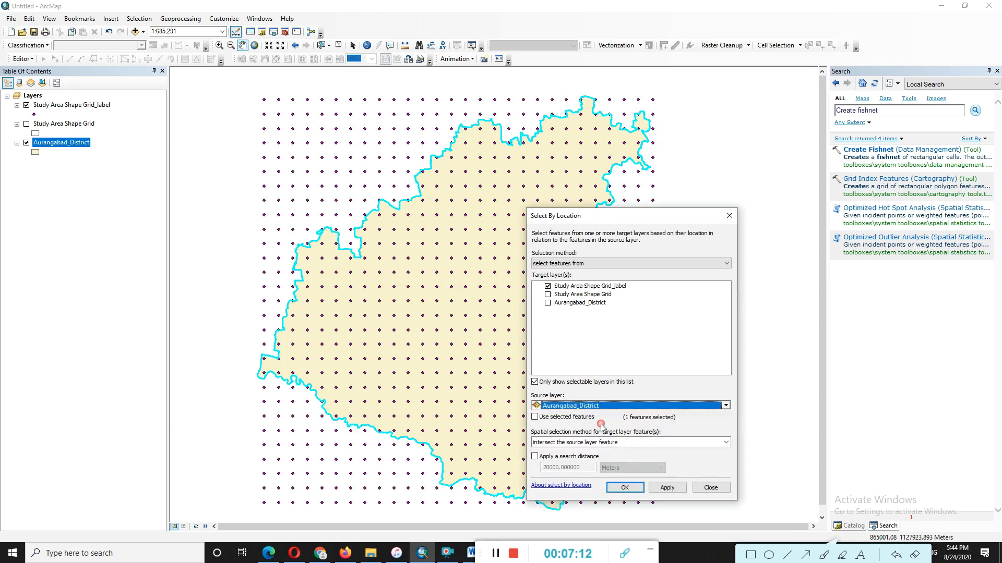
Step: Select the Study Area Shape Grid_label points that intersect the selected Aurangabad_District feature, using only selected source features, and close the selection dialog
left_click(534, 419)
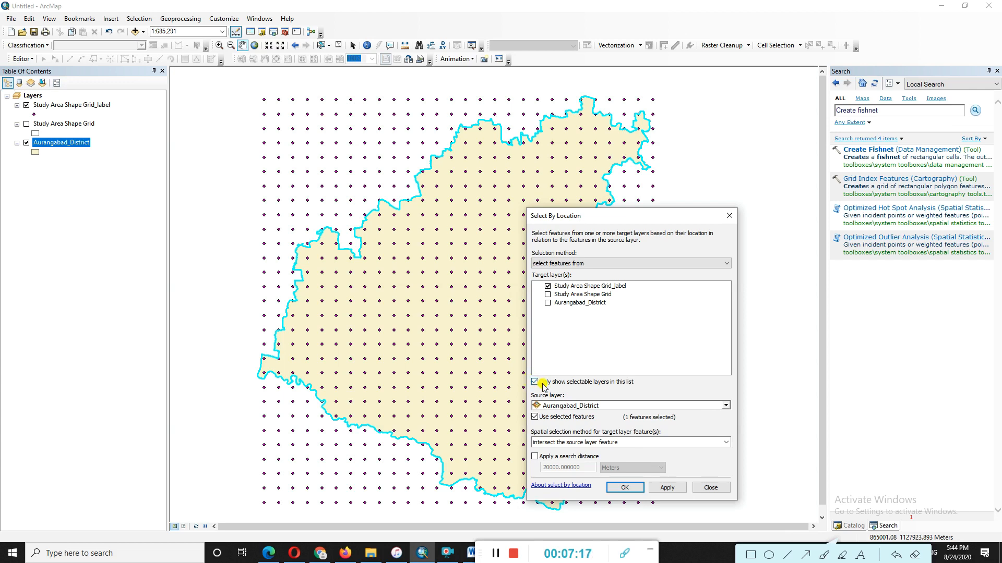
left_click(535, 382)
left_click(535, 417)
left_click(672, 487)
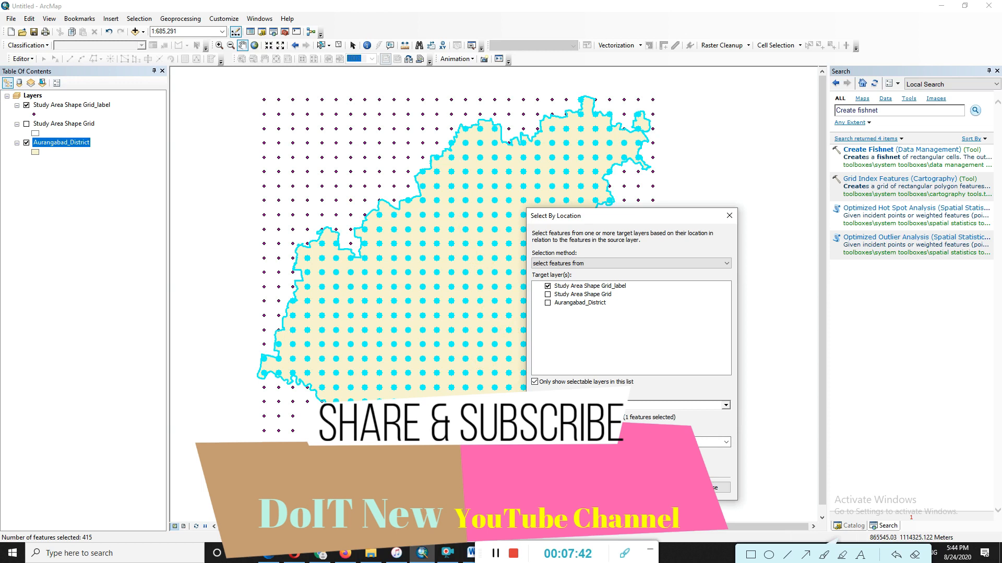
left_click(637, 487)
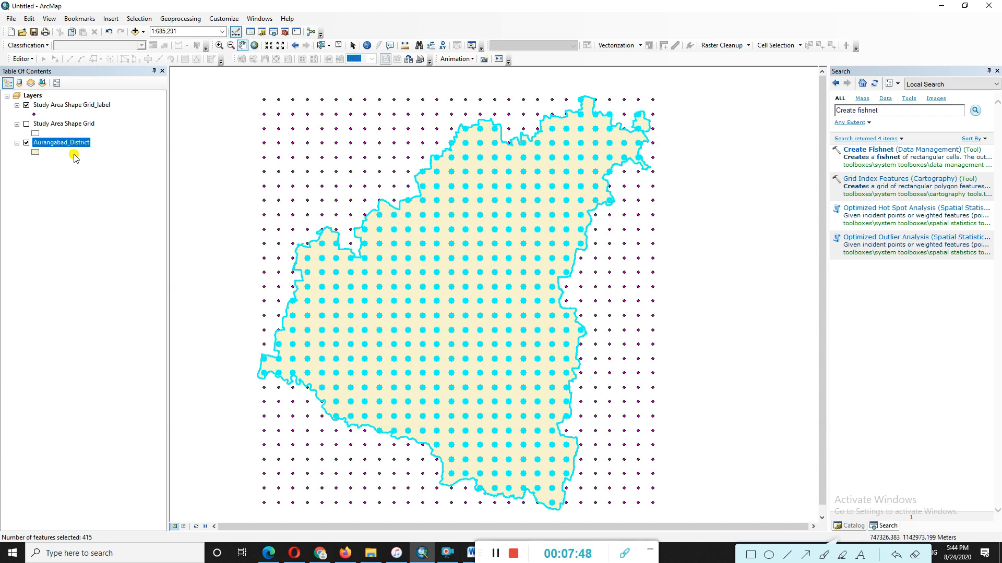
right_click(47, 106)
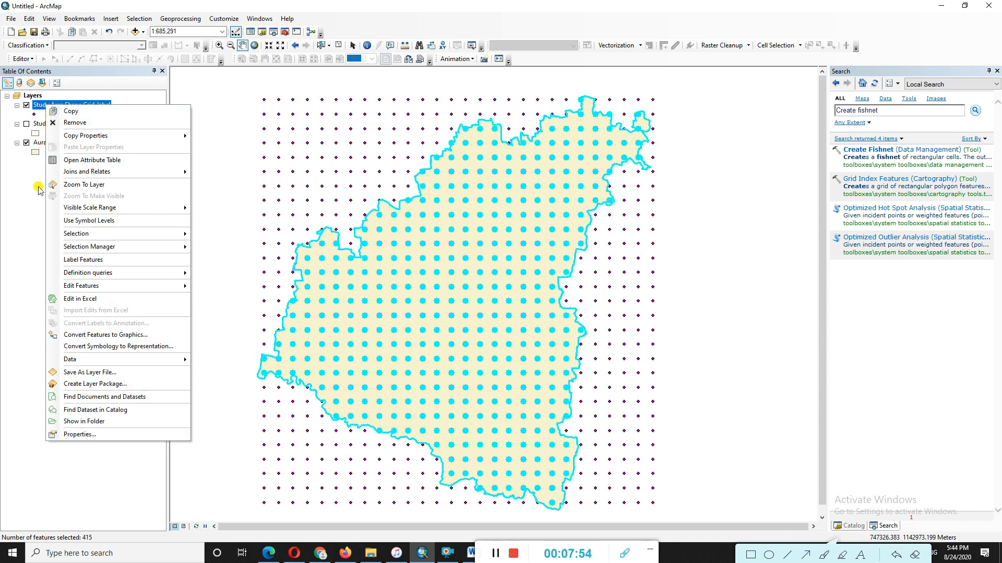
left_click(37, 108)
left_click(39, 106)
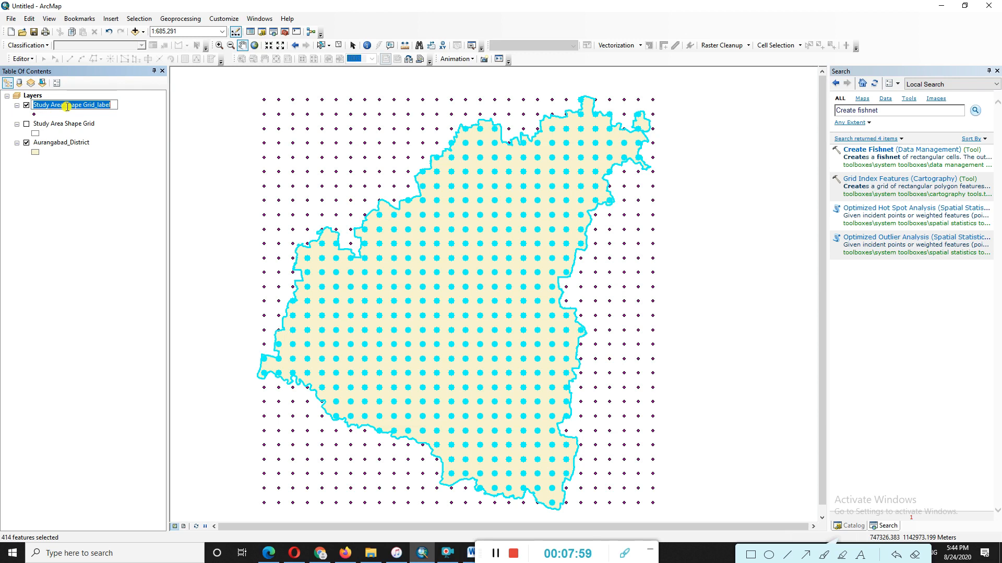
right_click(106, 102)
left_click(62, 210)
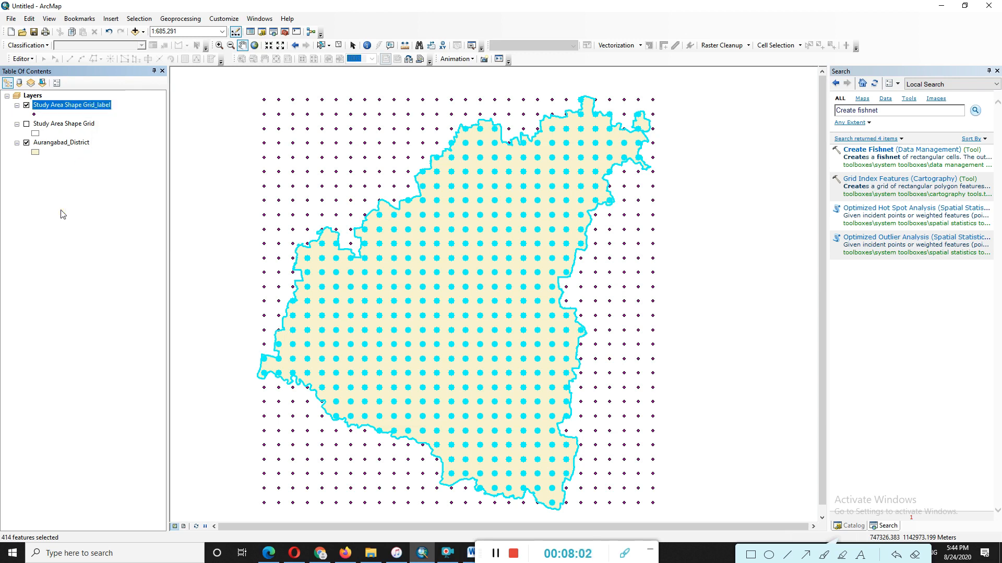
Step: Start exporting the selected Study Area Shape Grid_label points, name the output "point grid" in the demo folder, and try to save it
right_click(62, 108)
mouse_move(120, 360)
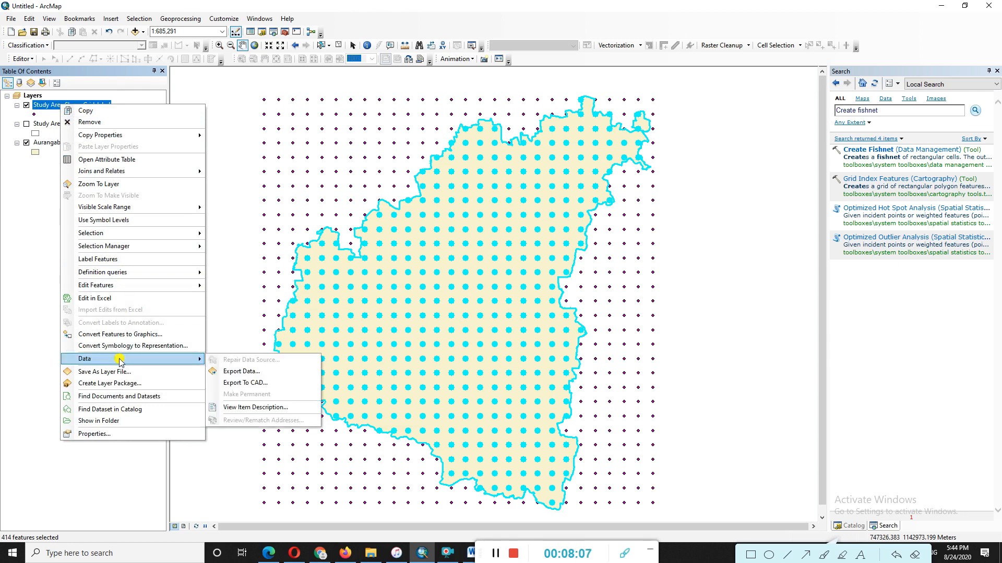
left_click(239, 373)
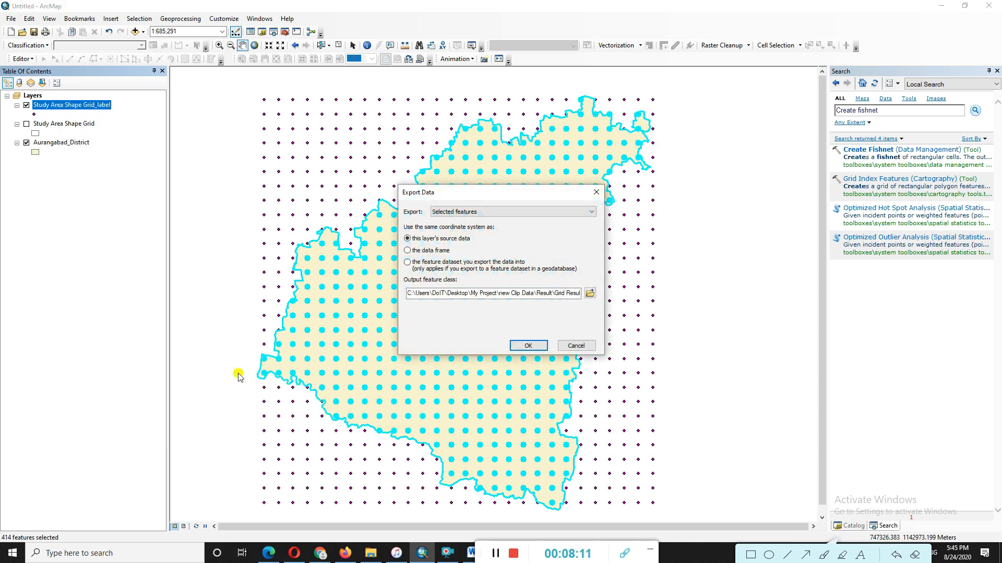
left_click(590, 294)
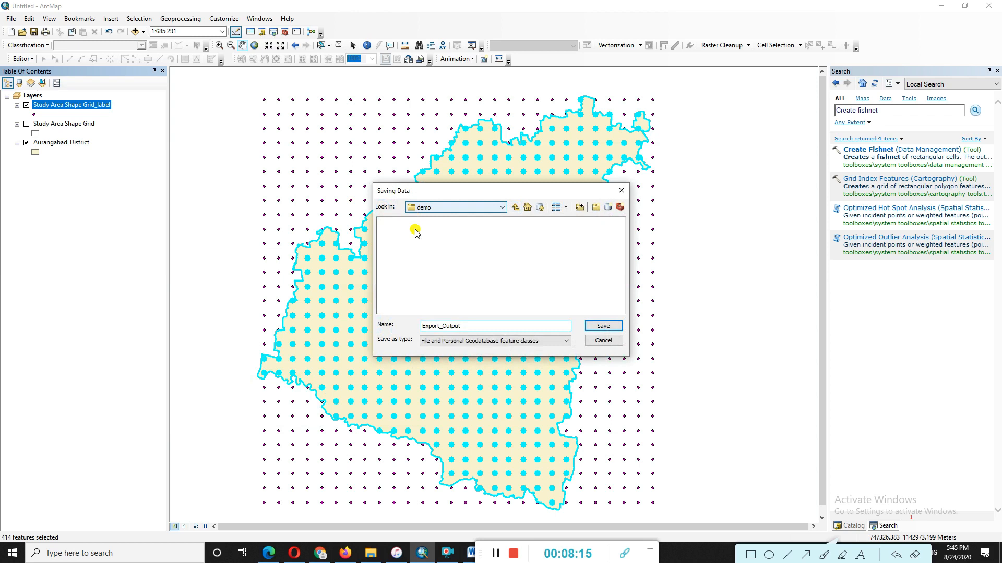
left_click_drag(474, 326, 393, 321)
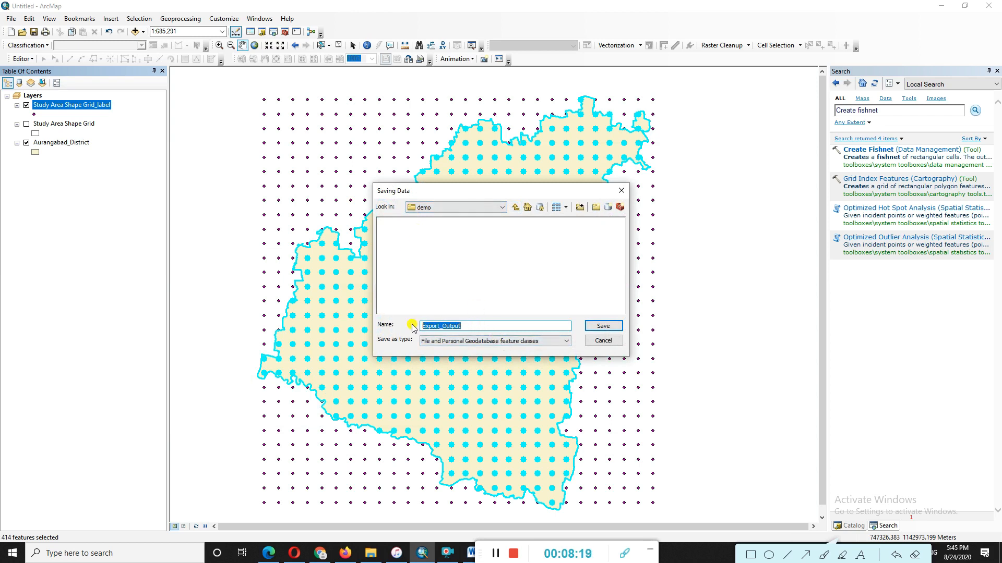
key("BackSpace")
left_click(601, 327)
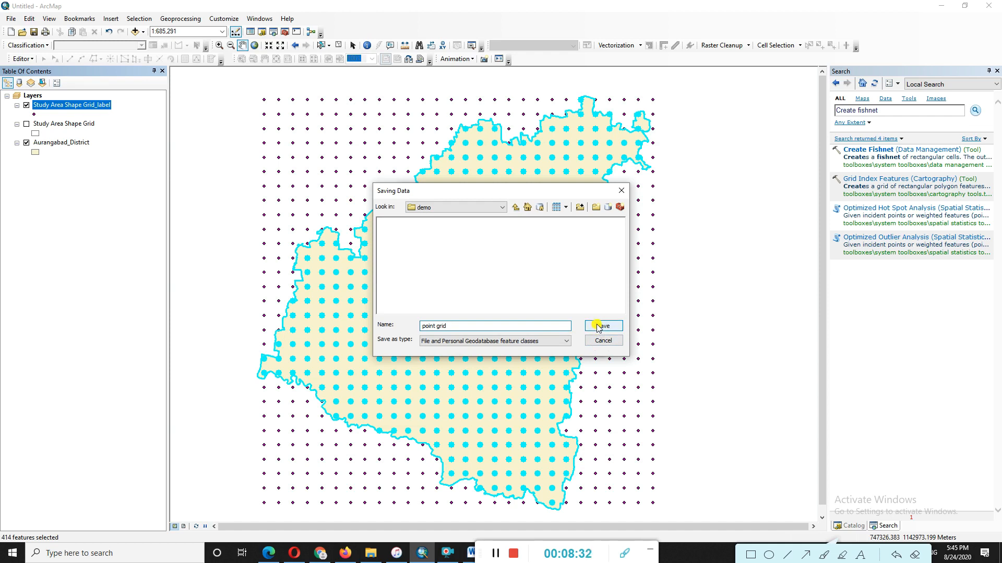
left_click(598, 327)
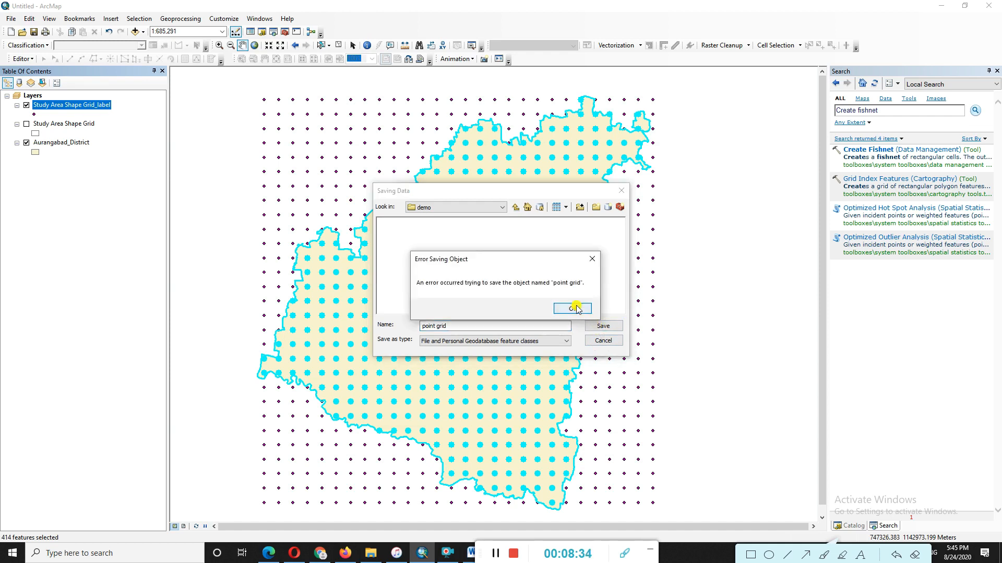
left_click(573, 309)
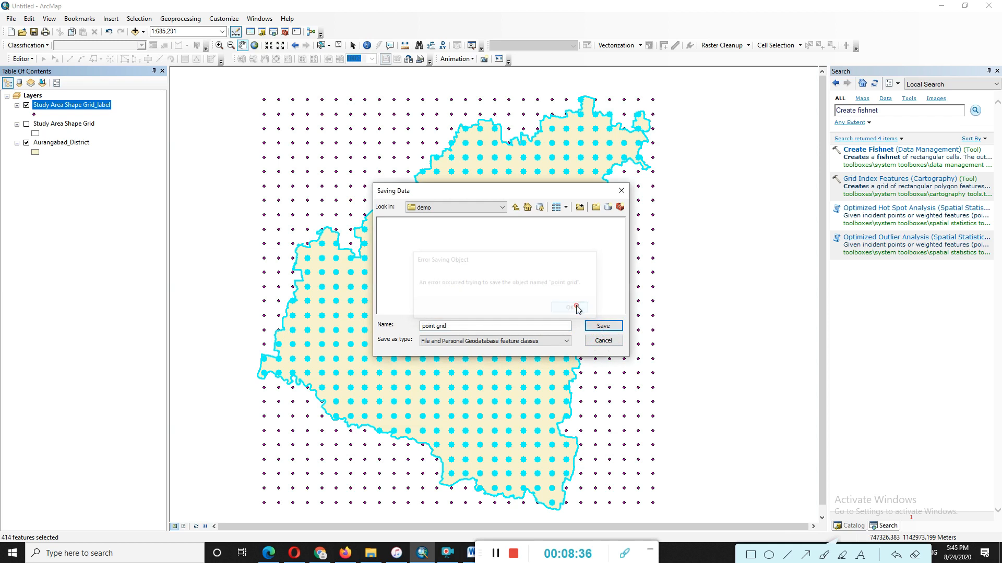
Step: Change the output type to Shapefile, run the export of the selected points, and add the exported data to the map as a layer
left_click(559, 342)
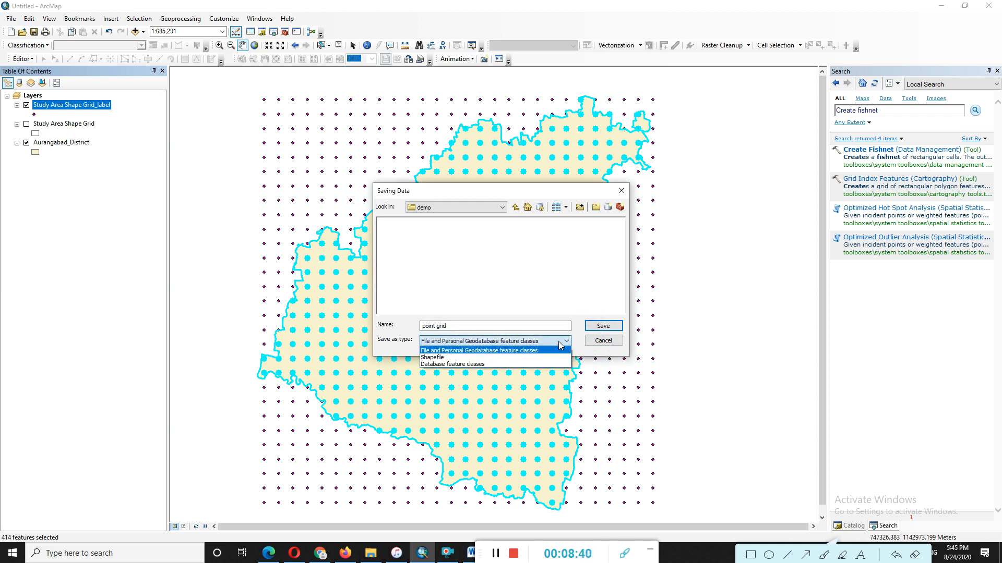
left_click(433, 358)
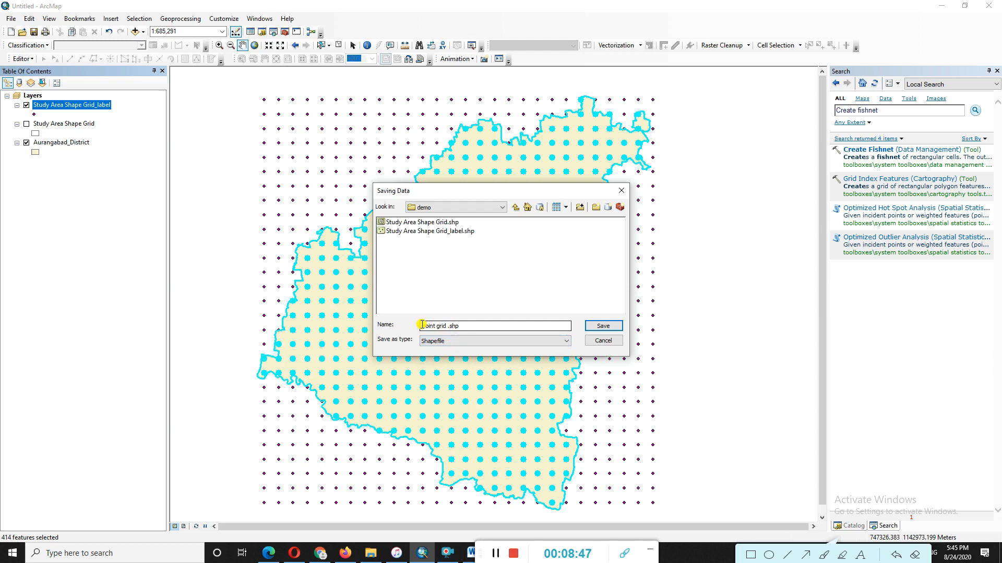
left_click(600, 328)
left_click(528, 345)
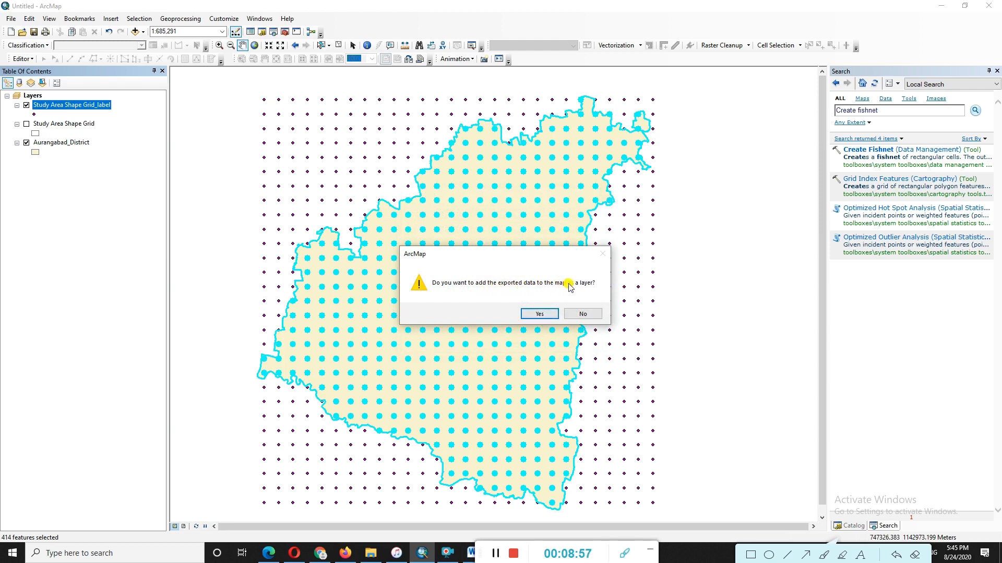
left_click(539, 314)
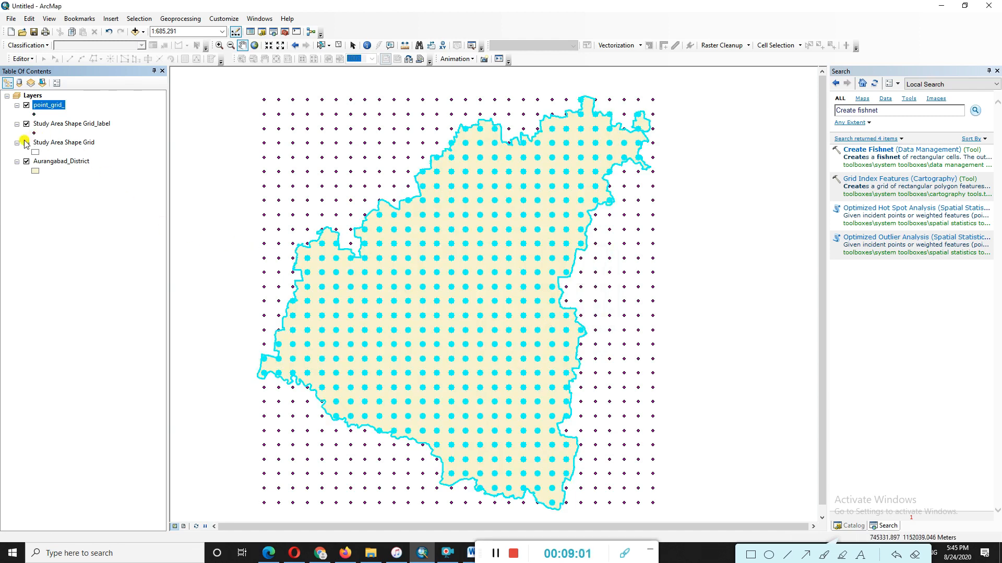
Step: Toggle layer visibility to inspect point_grid_ alone and over the grid, ending with only Study Area Shape Grid and Aurangabad_District shown
left_click(27, 124)
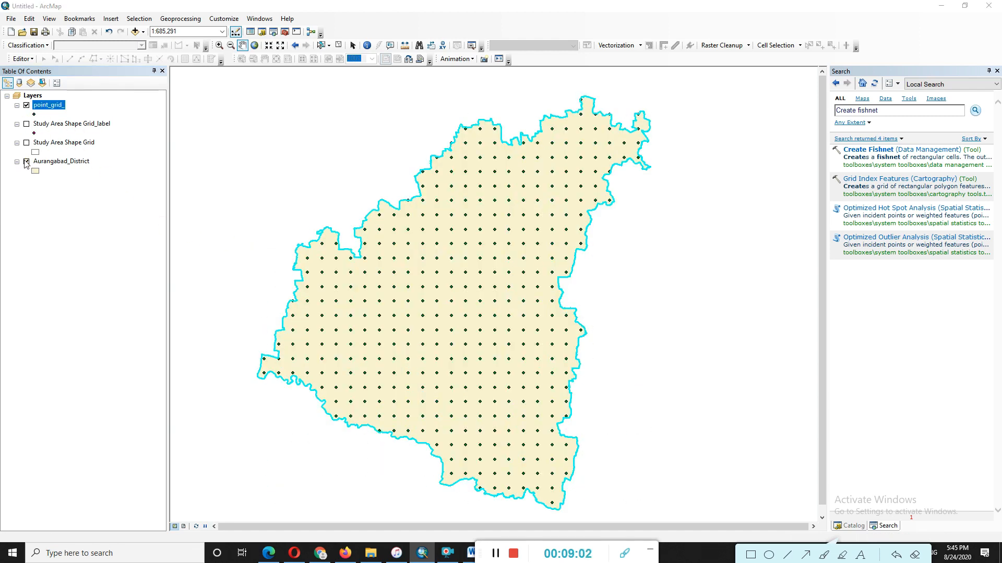
left_click(26, 162)
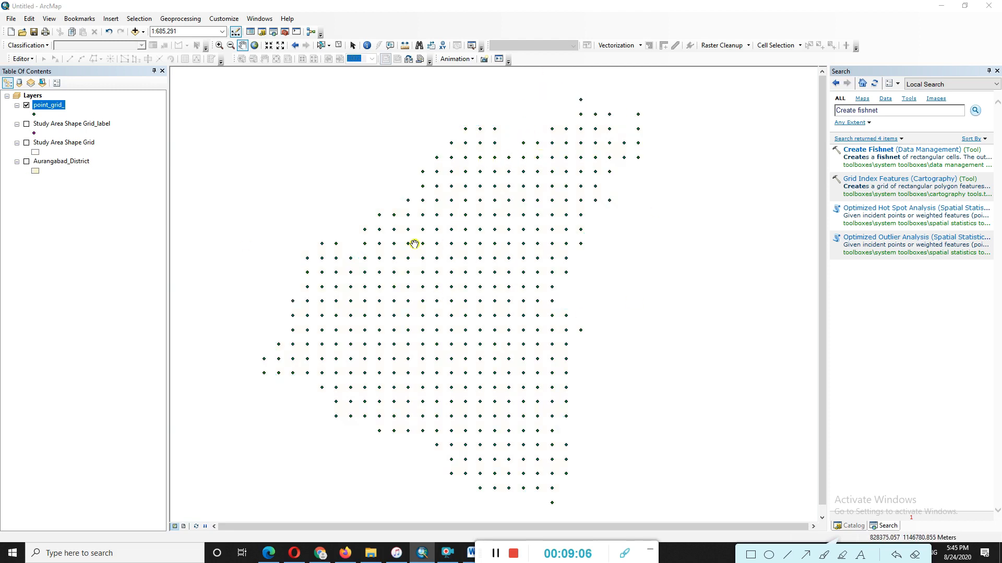
left_click(26, 143)
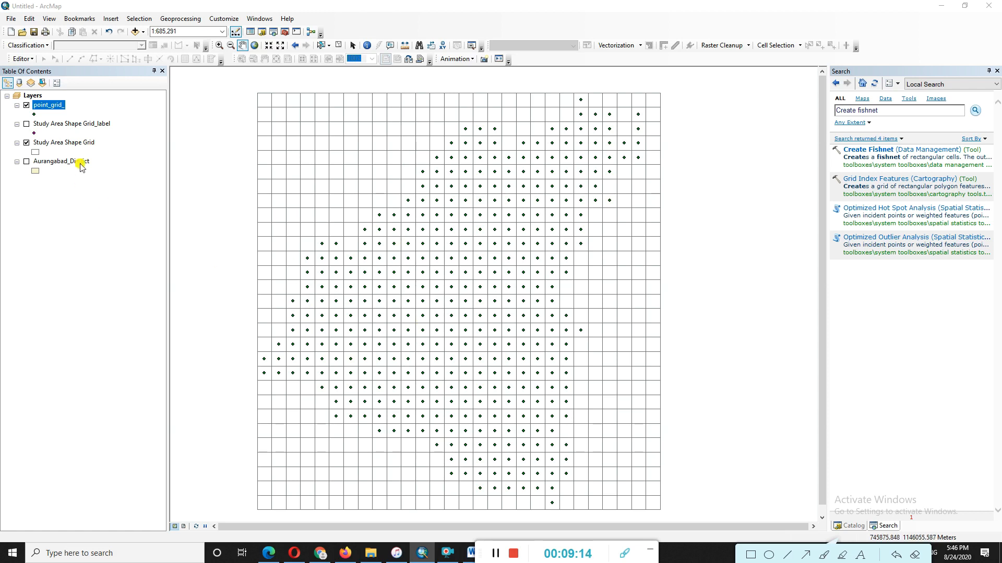
left_click(46, 143)
left_click(26, 161)
left_click(26, 106)
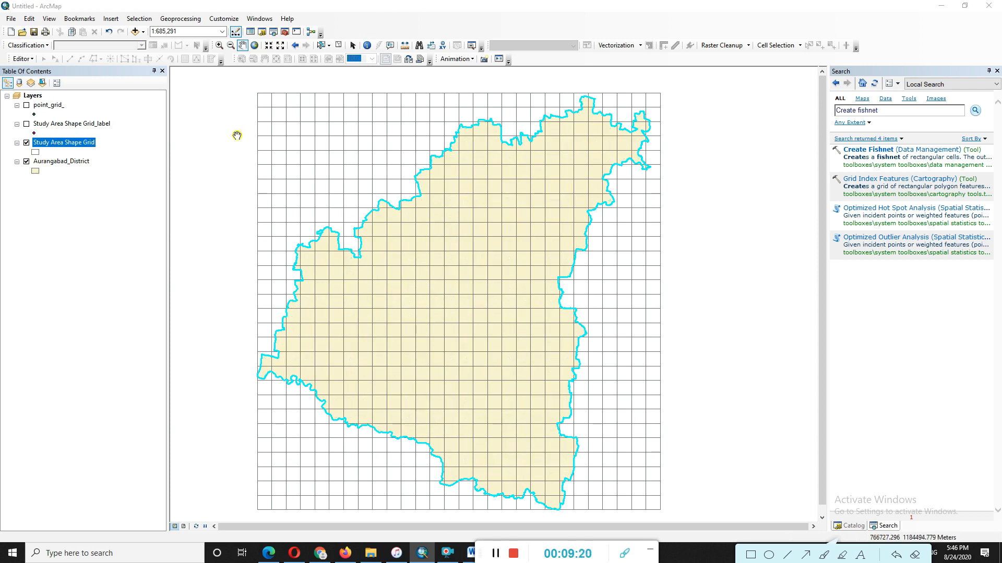
left_click(139, 20)
left_click(133, 215)
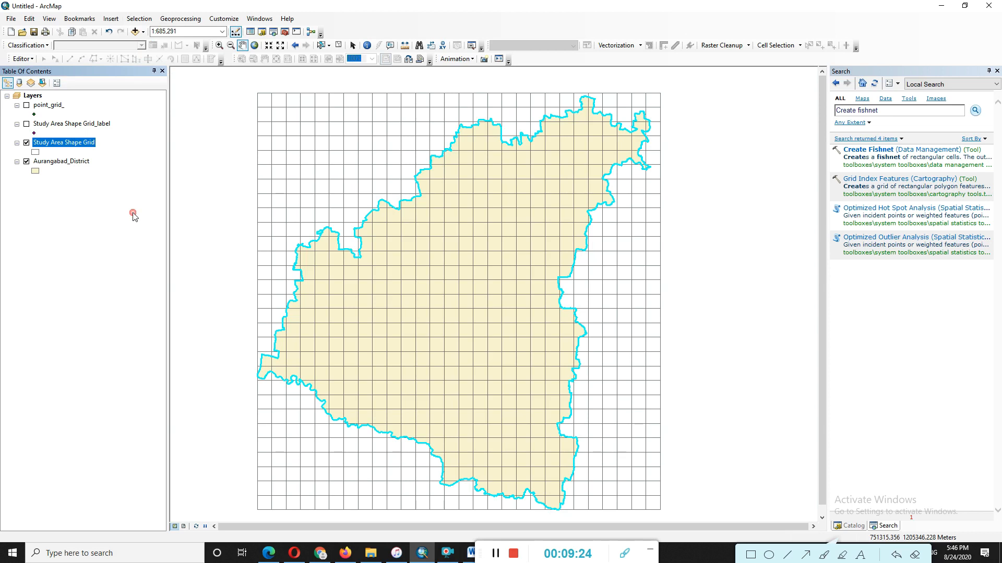
left_click(58, 163)
left_click(42, 145)
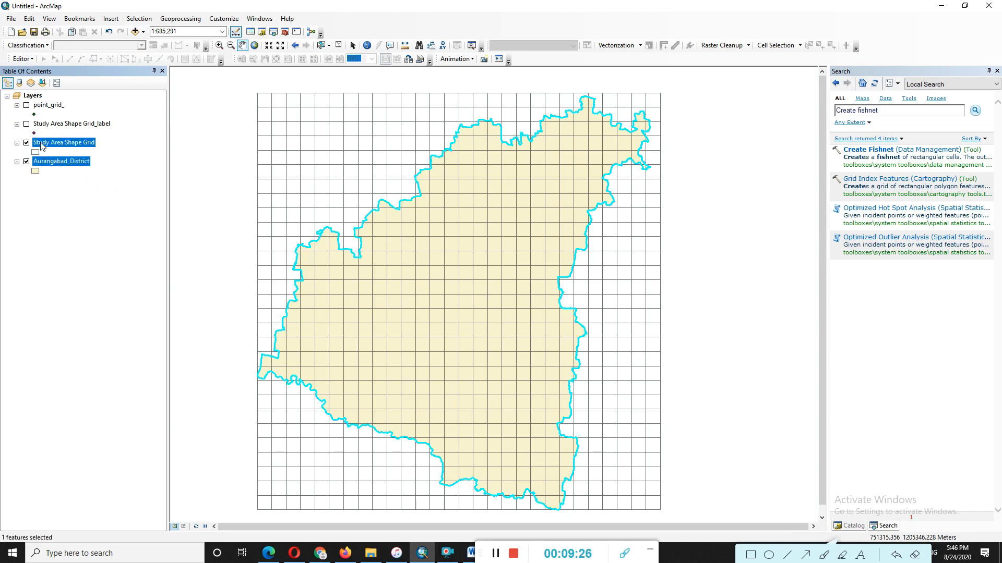
left_click(26, 143)
left_click(26, 143)
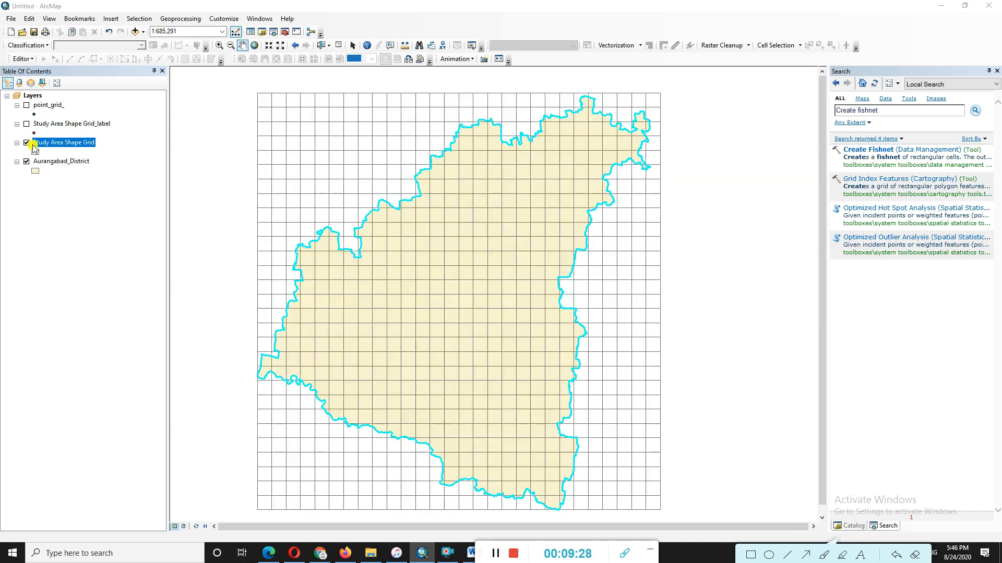
Step: Set up Select By Location with Study Area Shape Grid as the only target layer and Aurangabad_District as the source layer
left_click(128, 20)
left_click(157, 42)
left_click(546, 295)
left_click(548, 295)
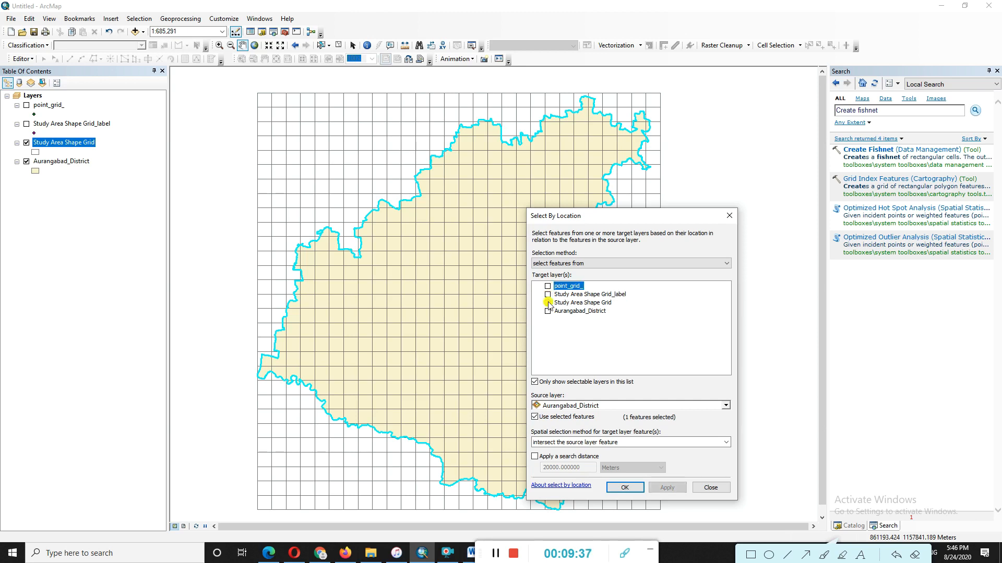
left_click(547, 303)
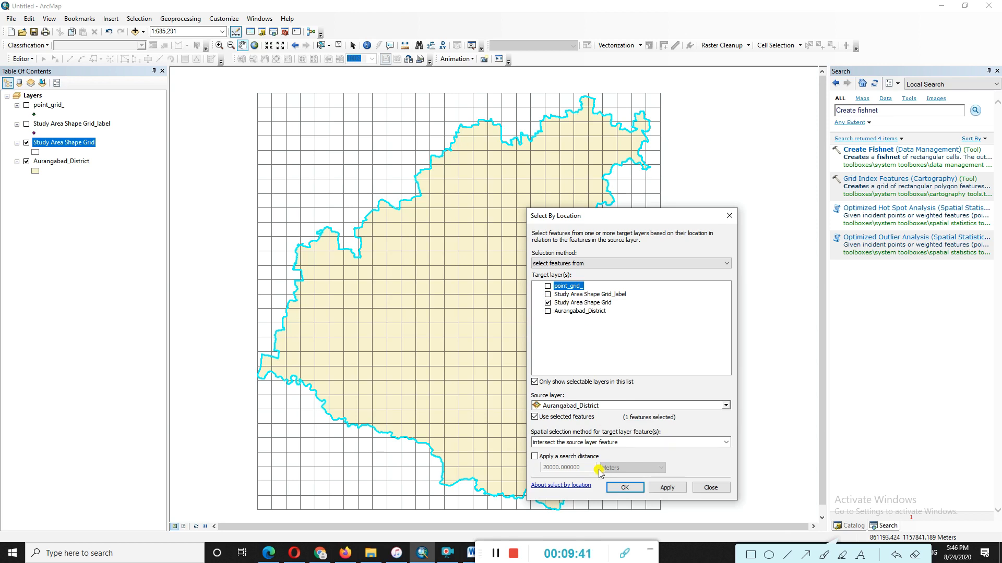
left_click(605, 407)
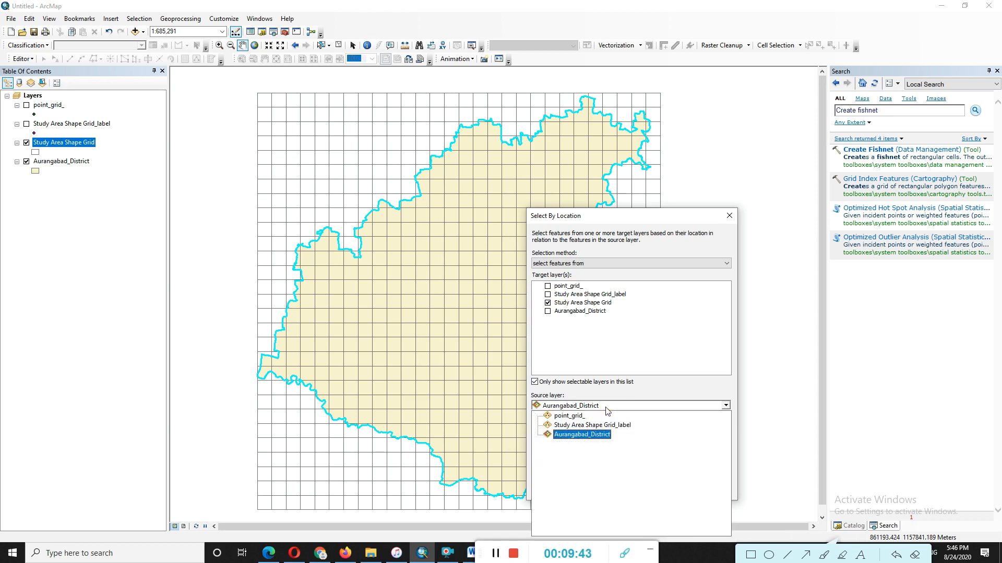
left_click(598, 436)
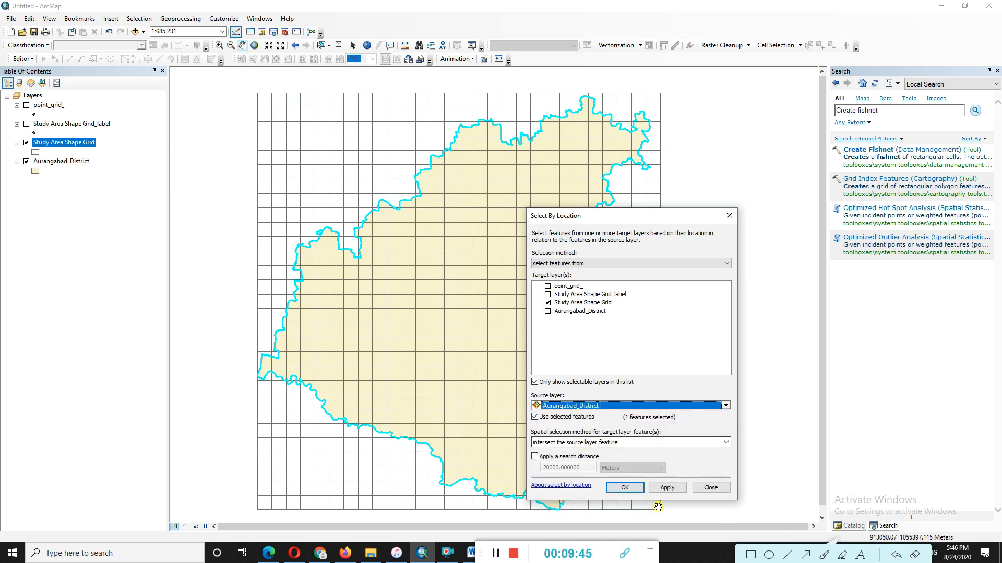
Step: Select the grid cells that intersect the selected district feature, keeping selected source features in use, and close the selection dialog
left_click(676, 487)
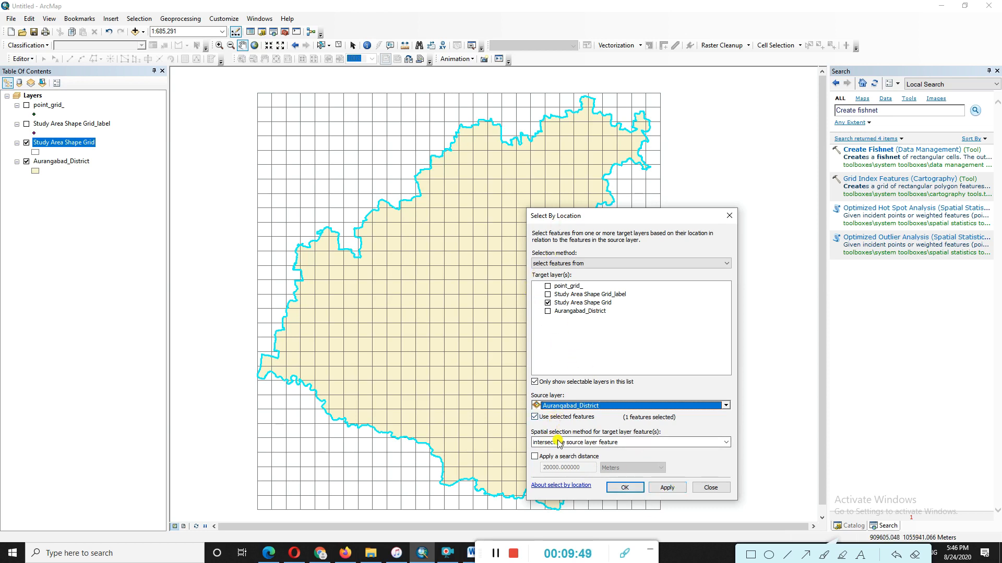
left_click(534, 417)
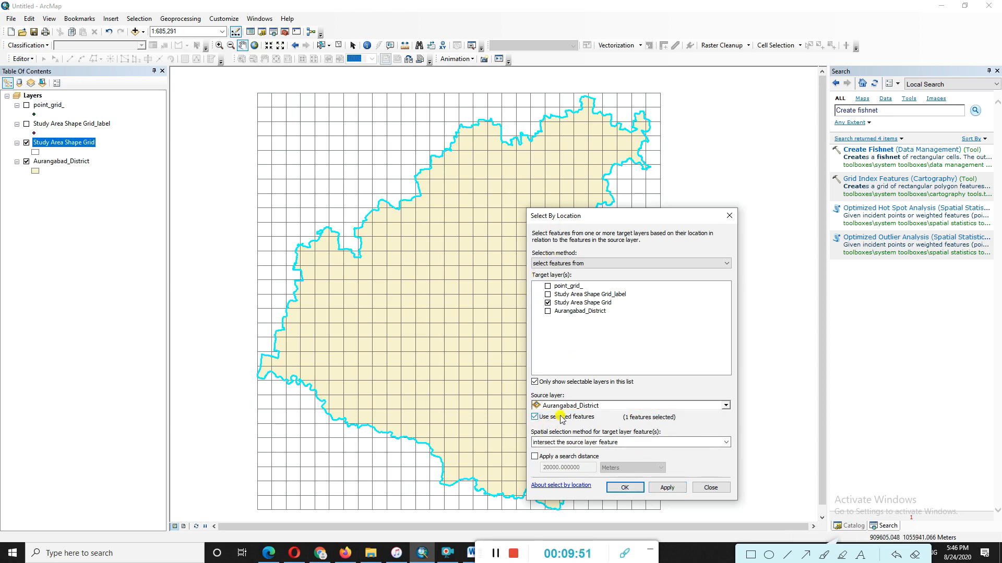
left_click(667, 489)
left_click(625, 490)
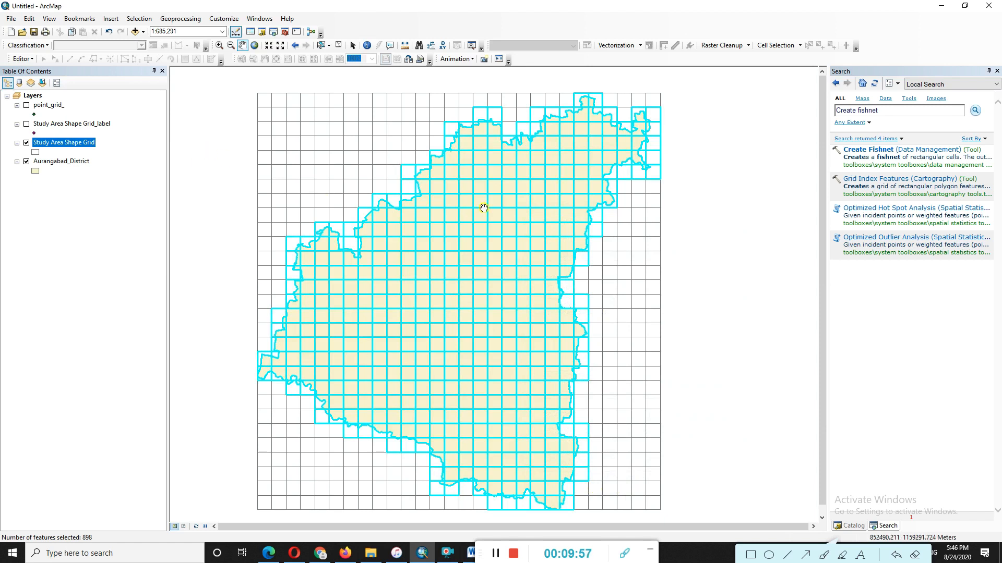
Step: Hide Aurangabad_District and start exporting the selected features of Study Area Shape Grid, using the layer's source coordinate system
left_click(26, 162)
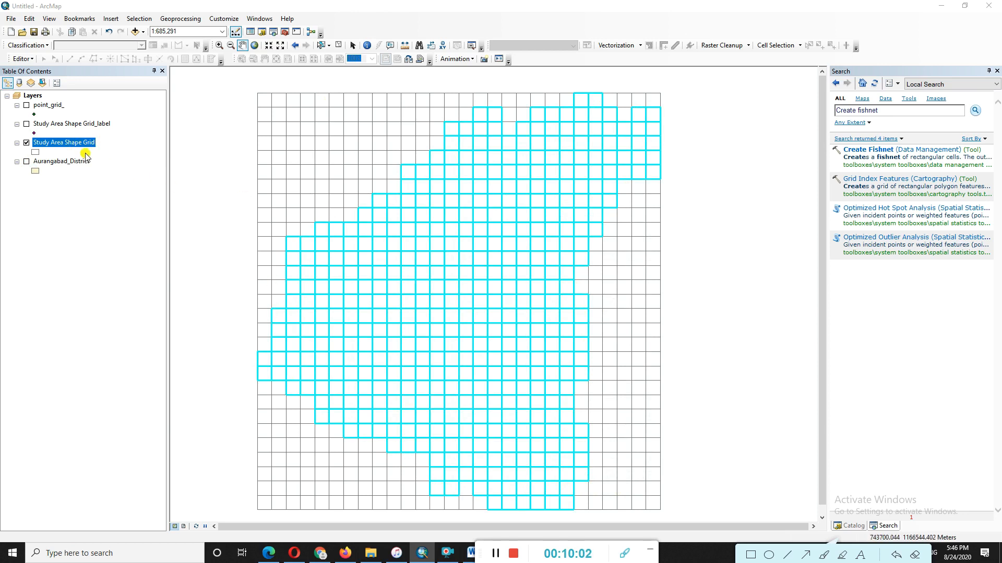
right_click(69, 141)
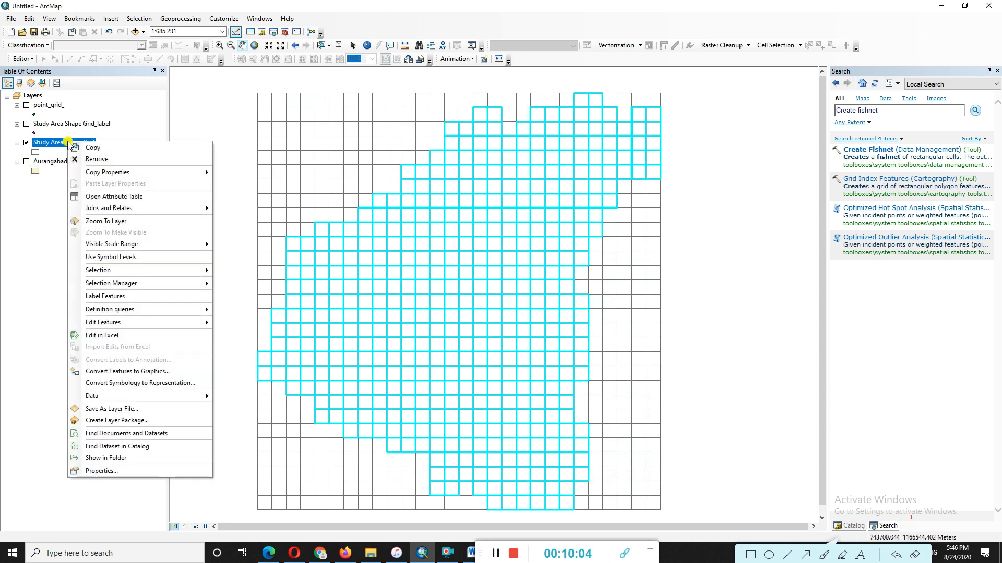
mouse_move(137, 398)
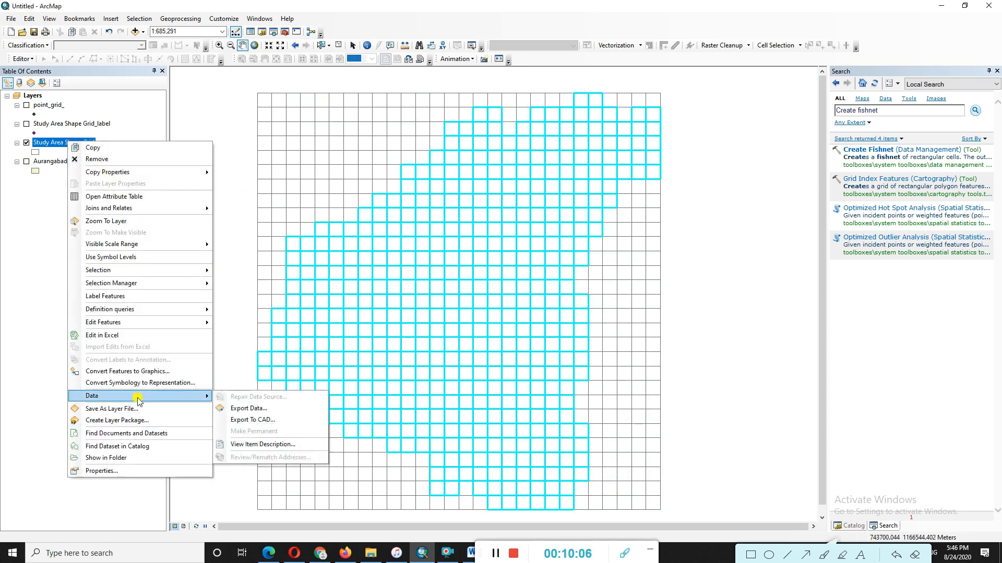
left_click(244, 409)
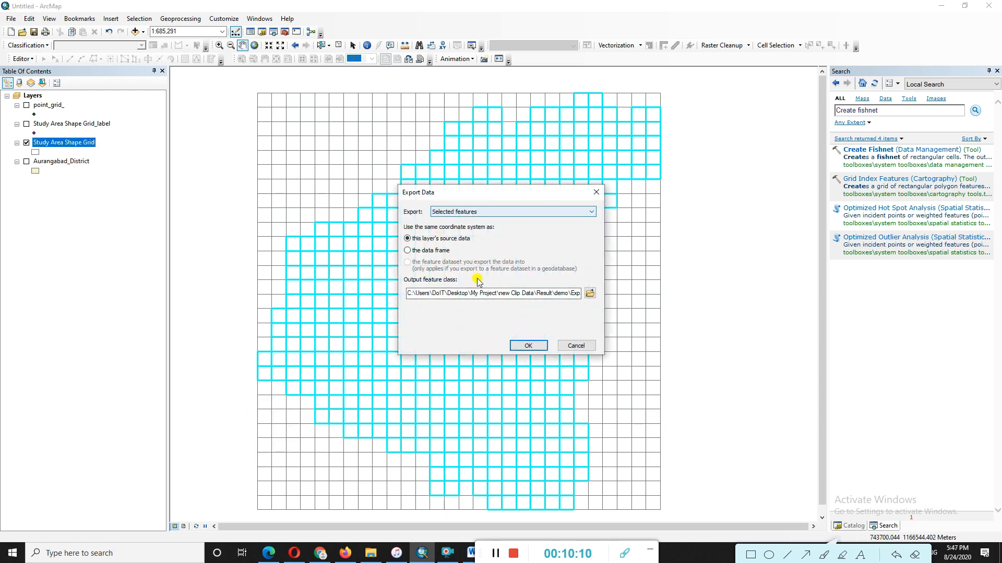
left_click(474, 210)
left_click(473, 211)
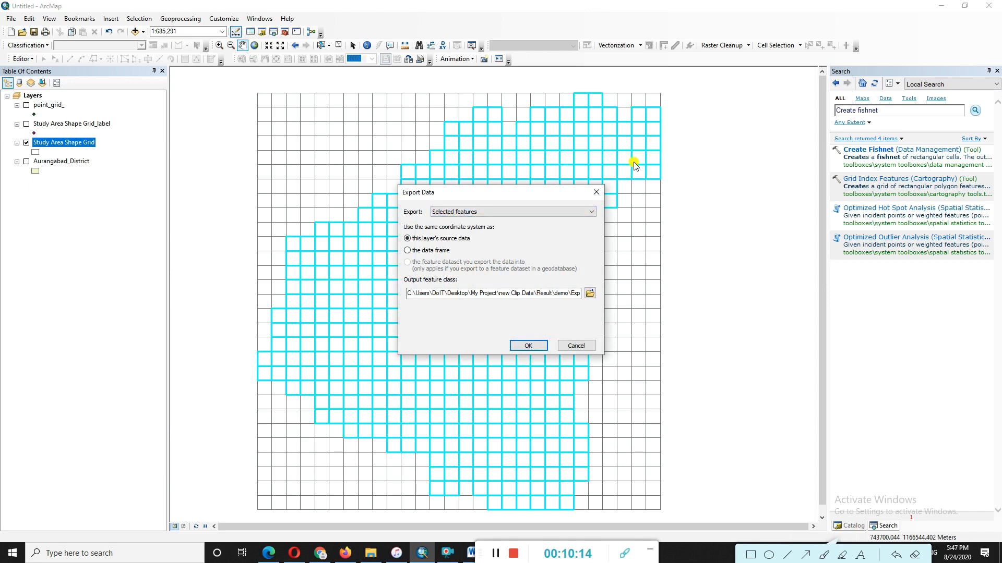
Step: Set the export output to a Shapefile named Grid.shp in the demo folder
left_click(589, 294)
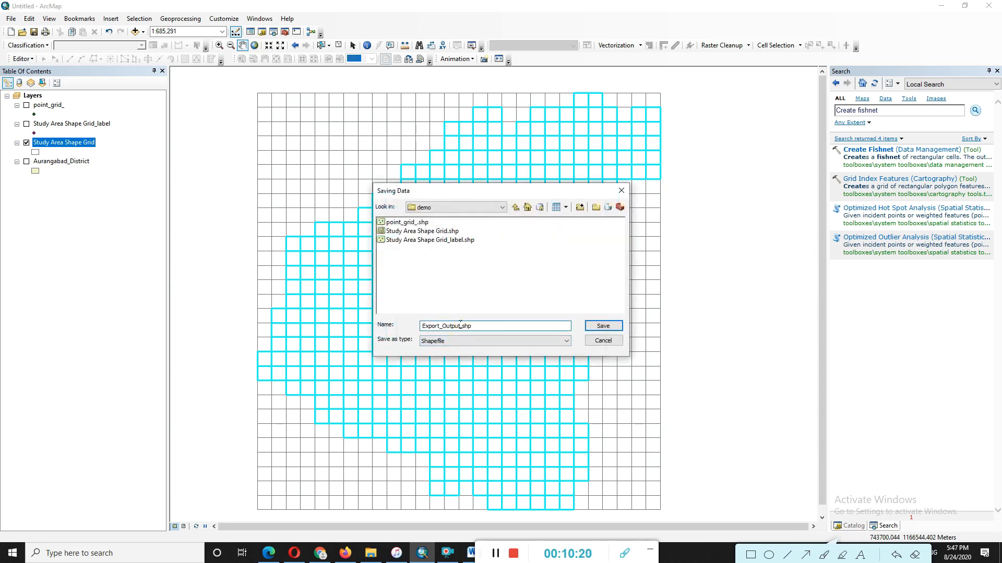
type("Grid")
left_click_drag(447, 327, 444, 323)
type("G")
left_click(567, 340)
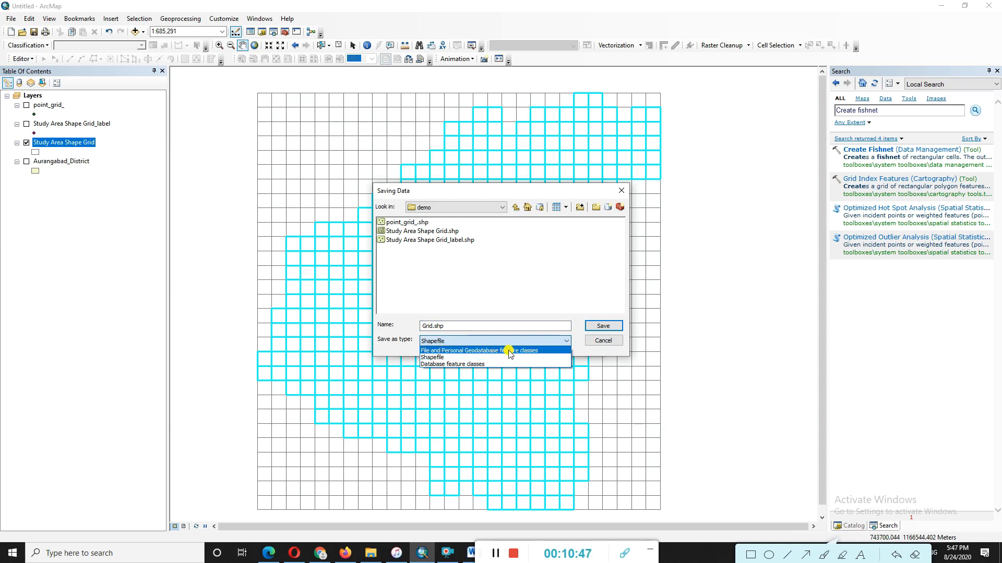
left_click(431, 358)
left_click(603, 326)
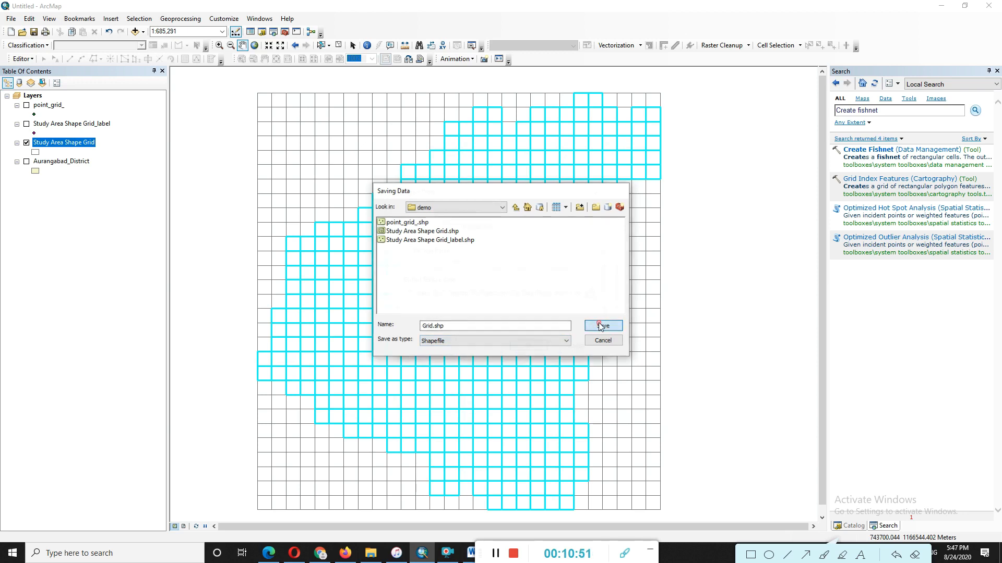
Step: Run the export and add the result to the map, leaving only the Grid and point_grid_ layers shown
left_click(525, 345)
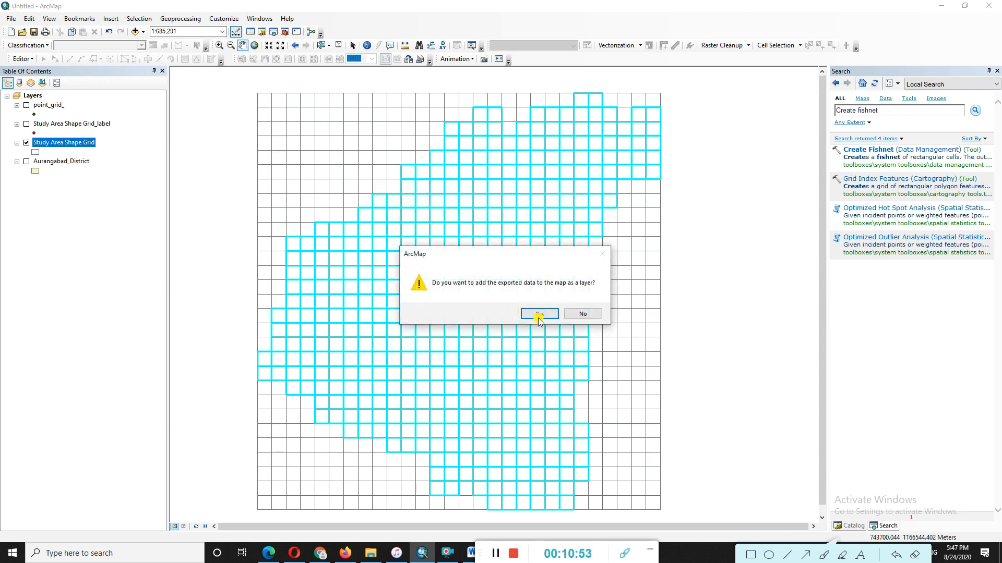
left_click(549, 317)
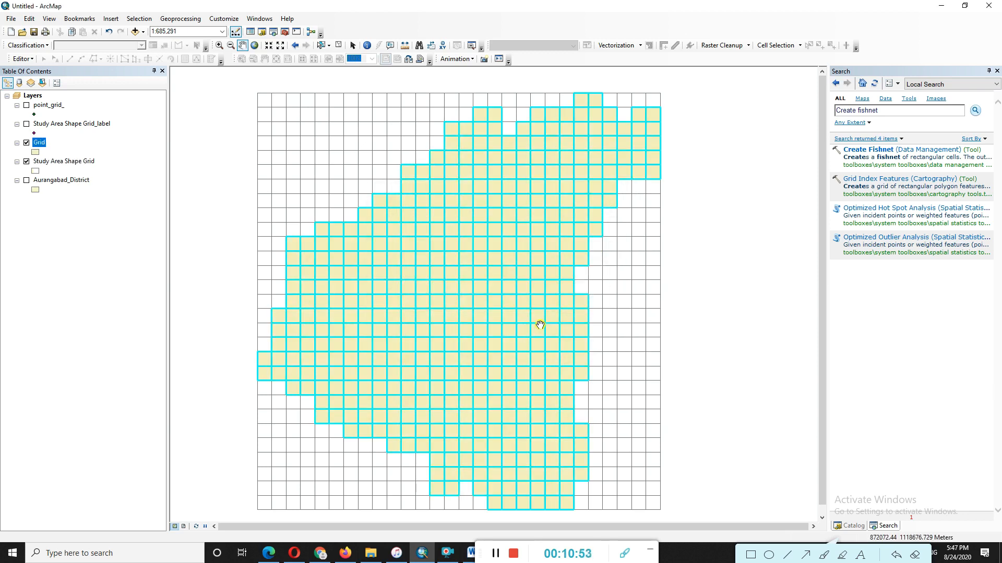
left_click(27, 161)
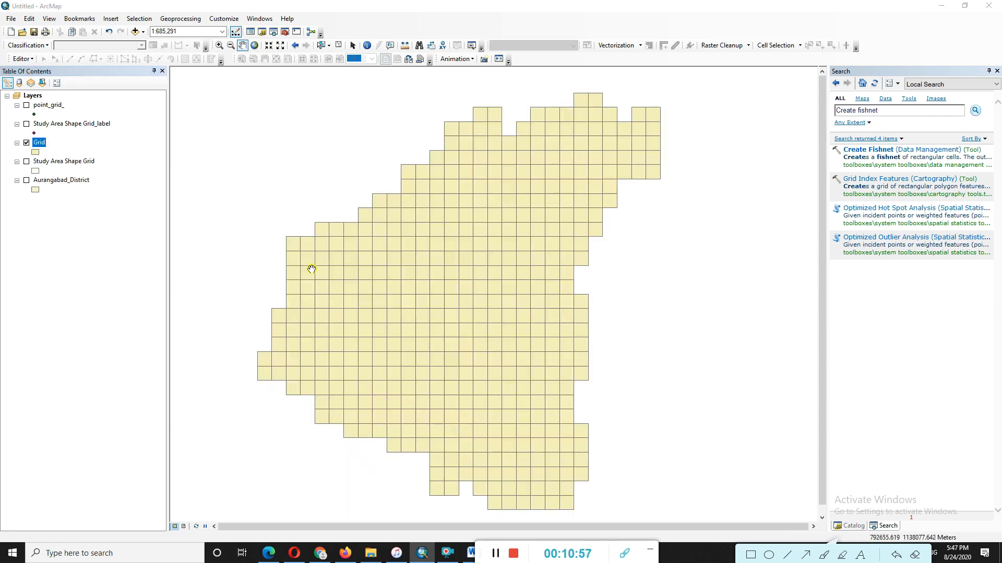
left_click(26, 104)
Step: Start adding data to the map and browse to the Clip 2020 L8 folder within the 2013 folder of new Clip Data
right_click(34, 96)
left_click(52, 104)
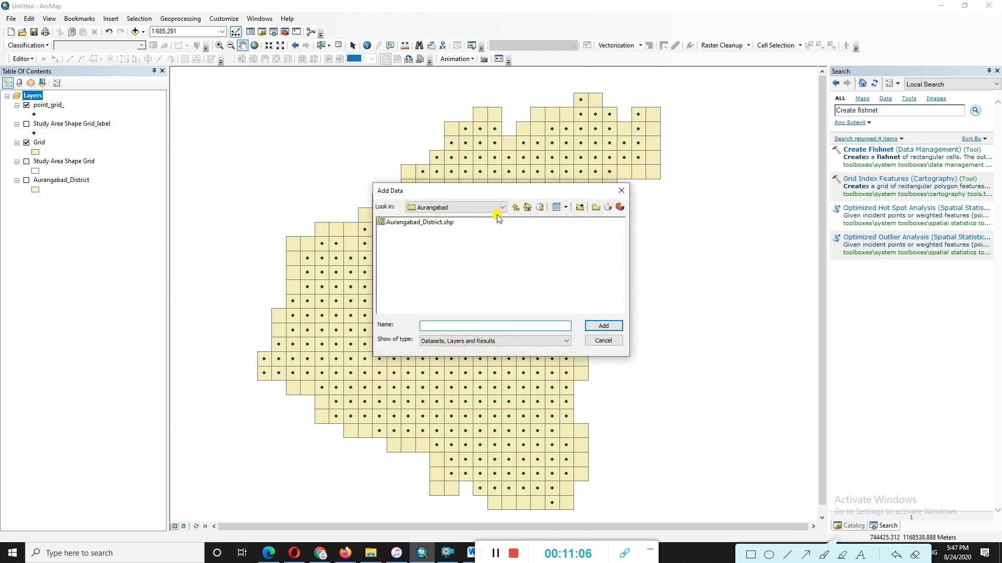
left_click(514, 208)
left_click(515, 208)
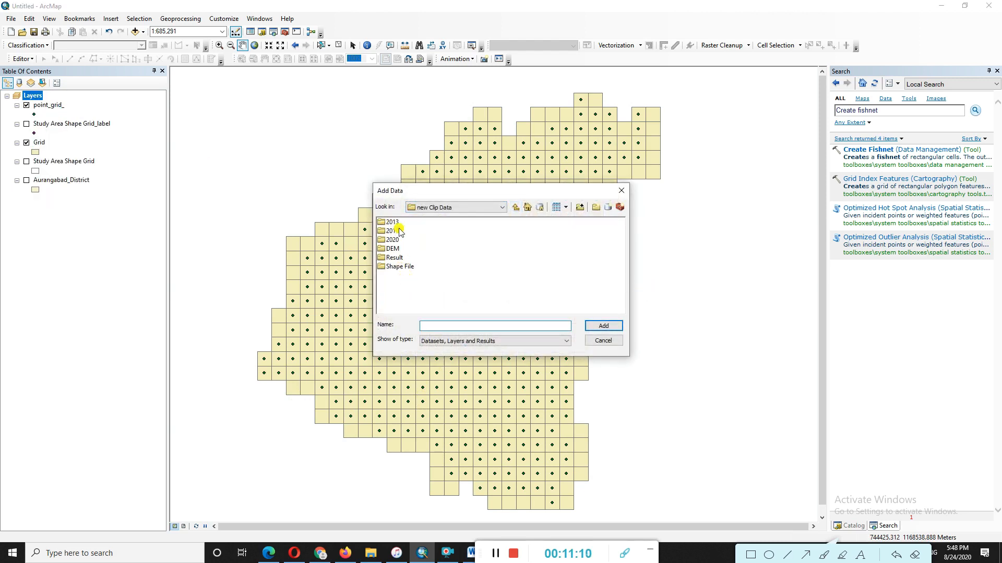
double_click(392, 259)
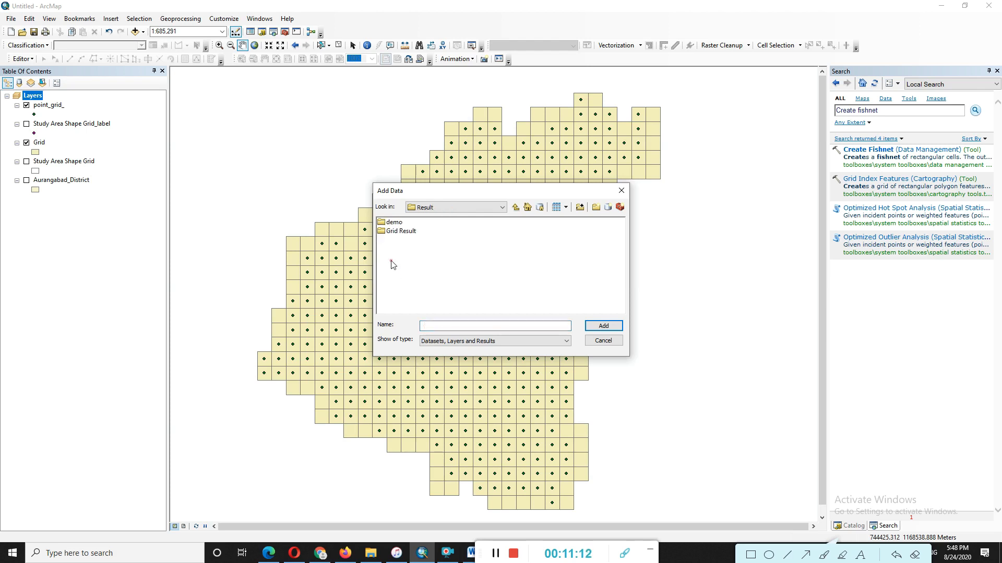
left_click(520, 209)
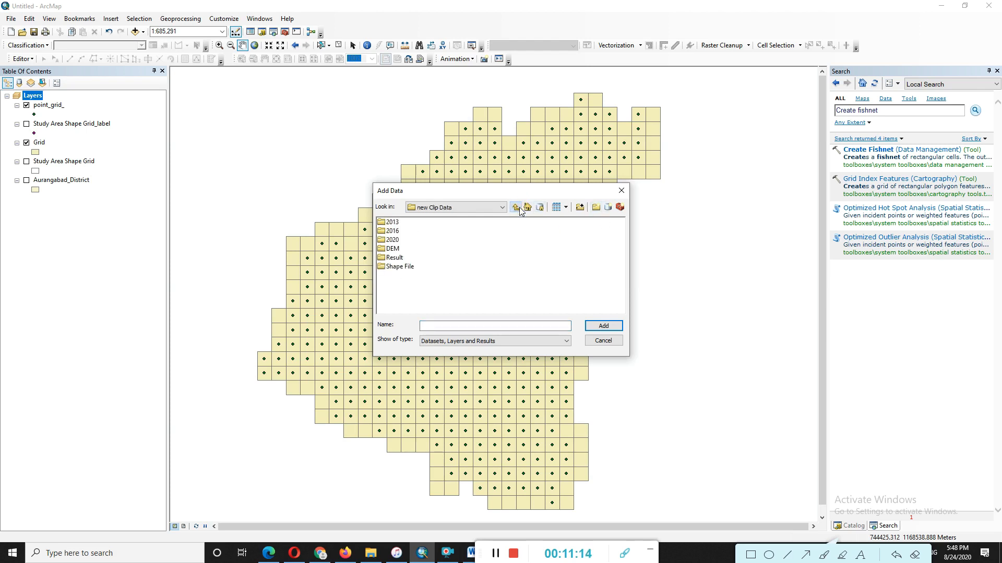
left_click(519, 209)
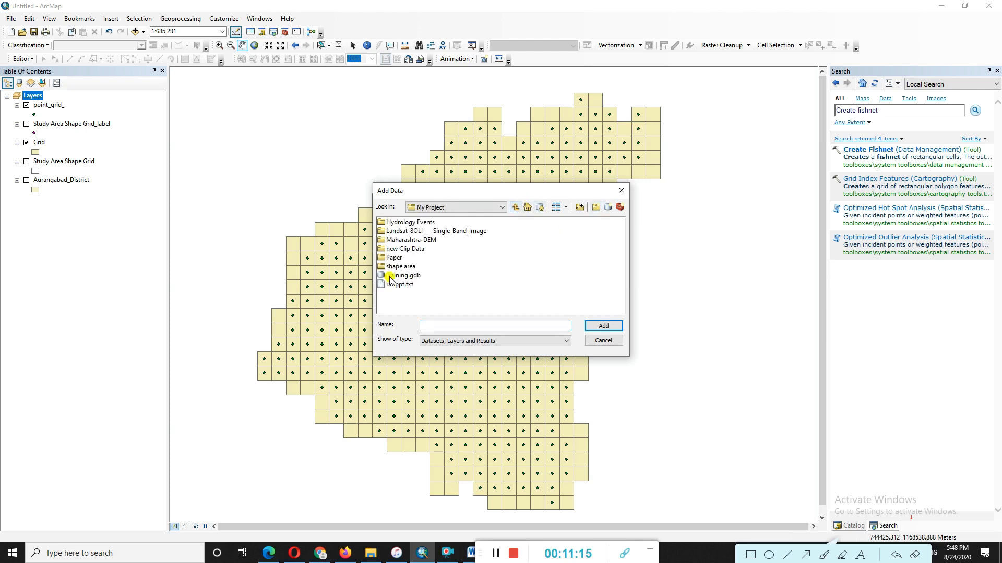
double_click(394, 248)
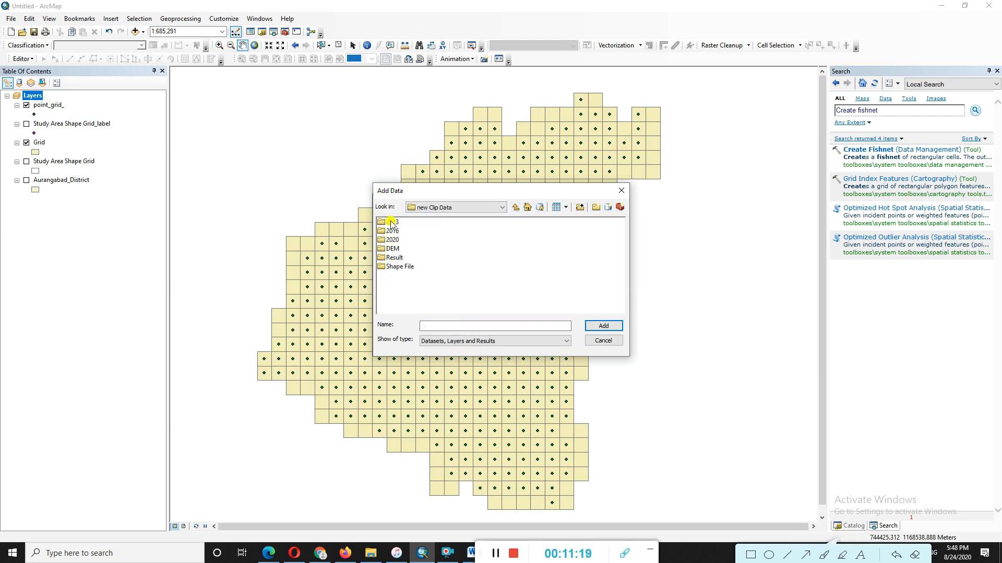
double_click(392, 222)
double_click(392, 222)
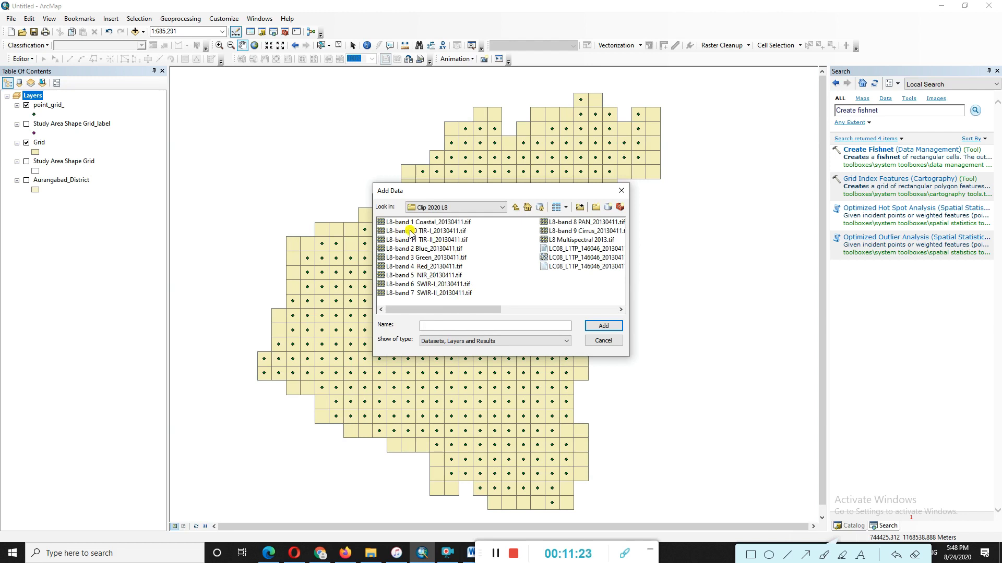
Step: Add L8-band 1 Coastal_20130411.tif, view it at the top of the layer order, and hide it
double_click(409, 223)
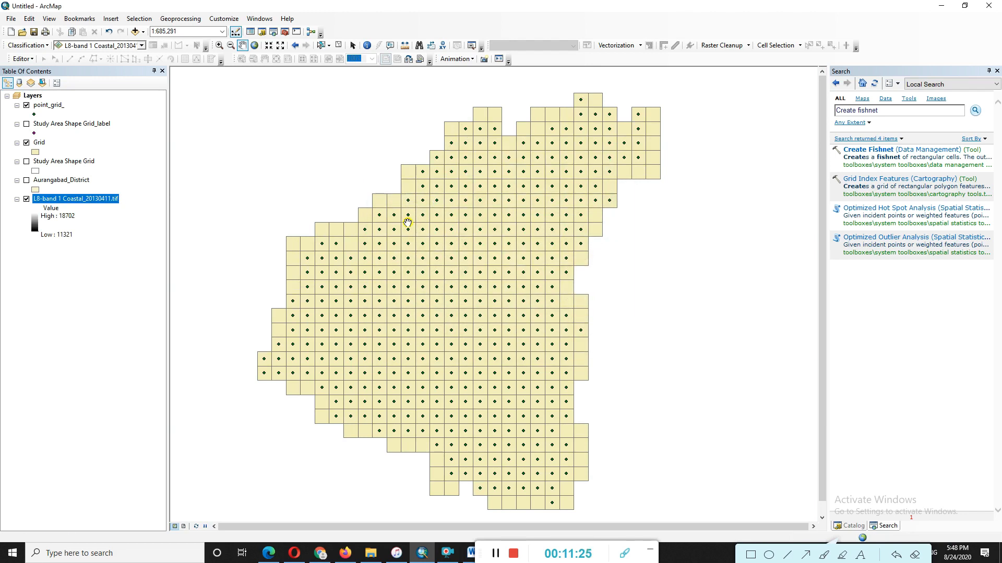
mouse_move(57, 199)
left_mouse_down()
mouse_move(73, 128)
mouse_move(66, 103)
left_mouse_up()
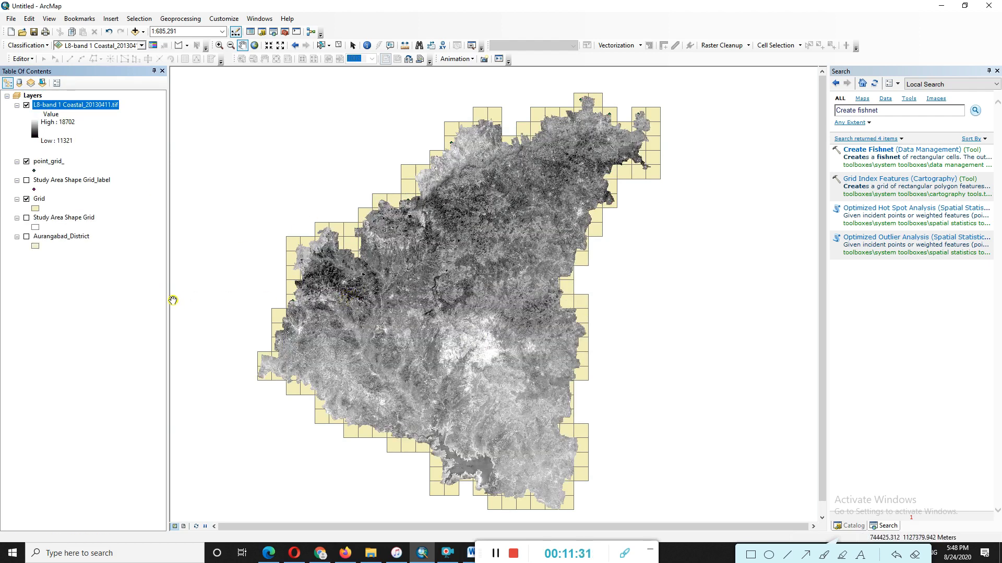
left_click(27, 105)
Step: Add the L8 Multispectral 2013.tif raster from the Clip 2020 L8 folder to the map
right_click(33, 95)
left_click(52, 102)
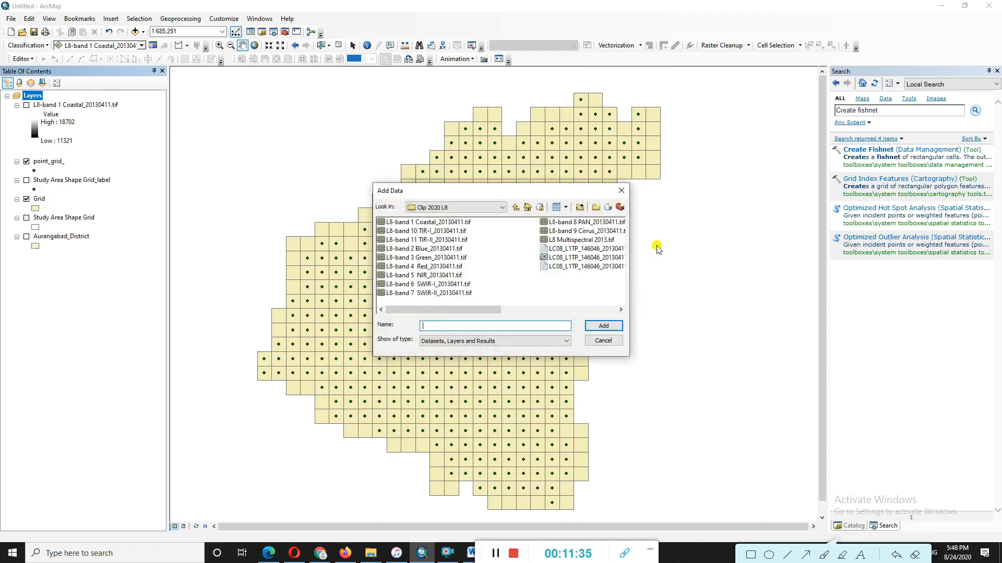
left_click(581, 239)
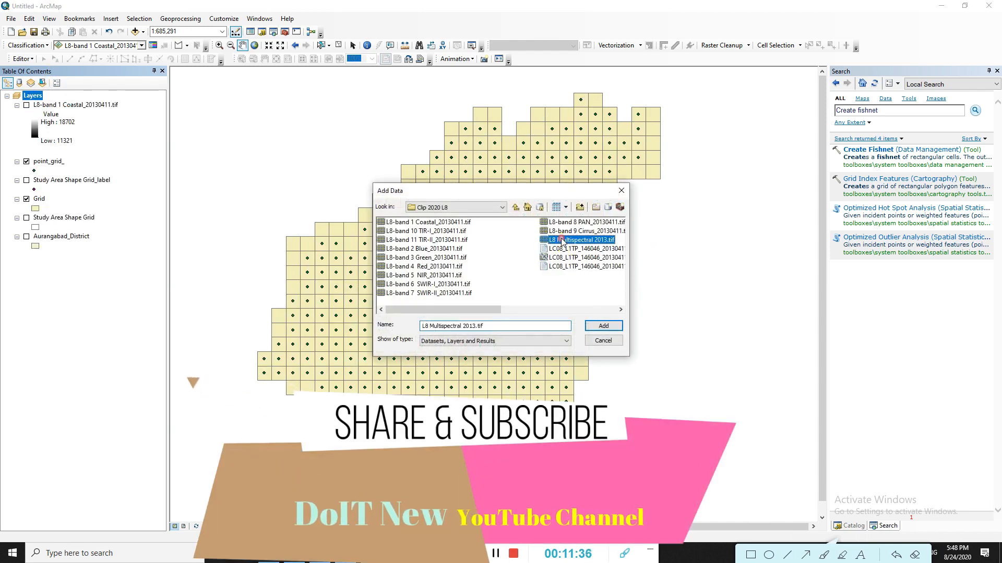
left_click(603, 325)
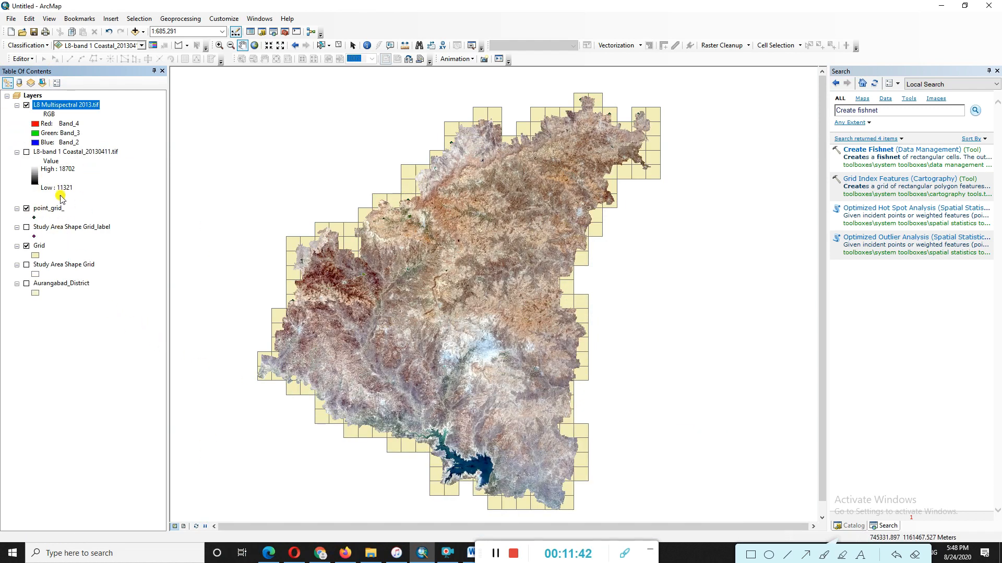
Step: Remove the L8-band 1 Coastal_20130411.tif layer from the map
scroll(478, 340, "up", 1)
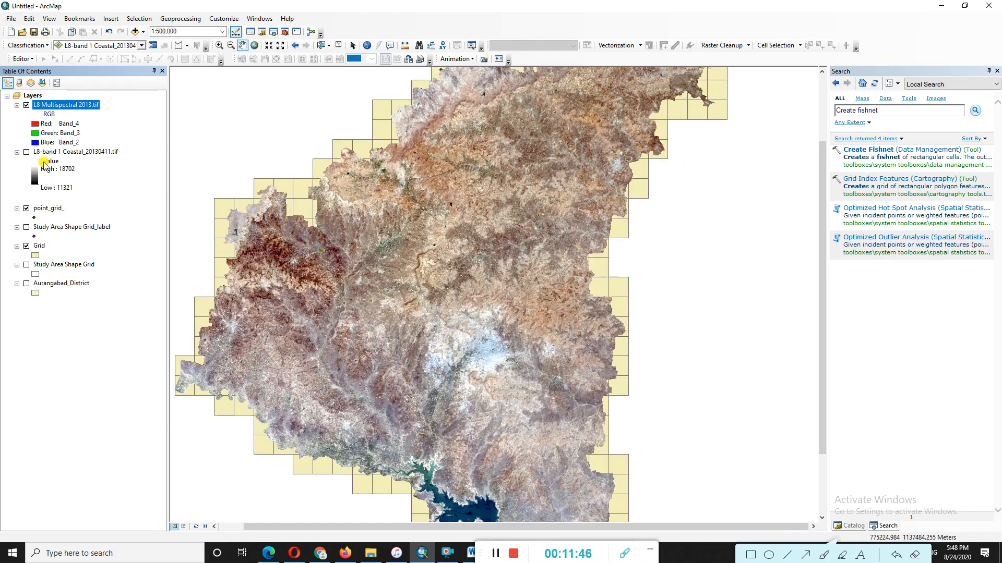
right_click(47, 153)
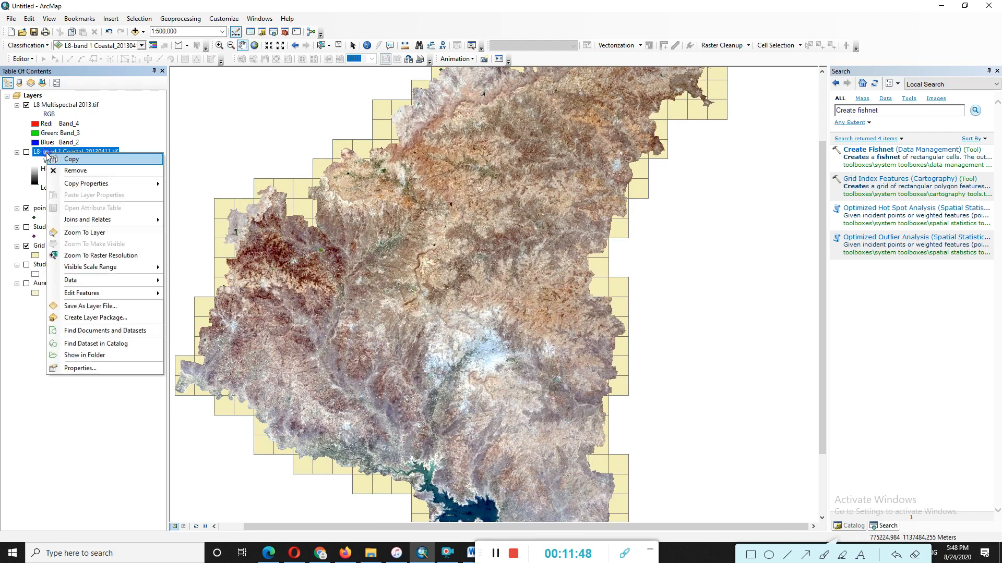
left_click(84, 172)
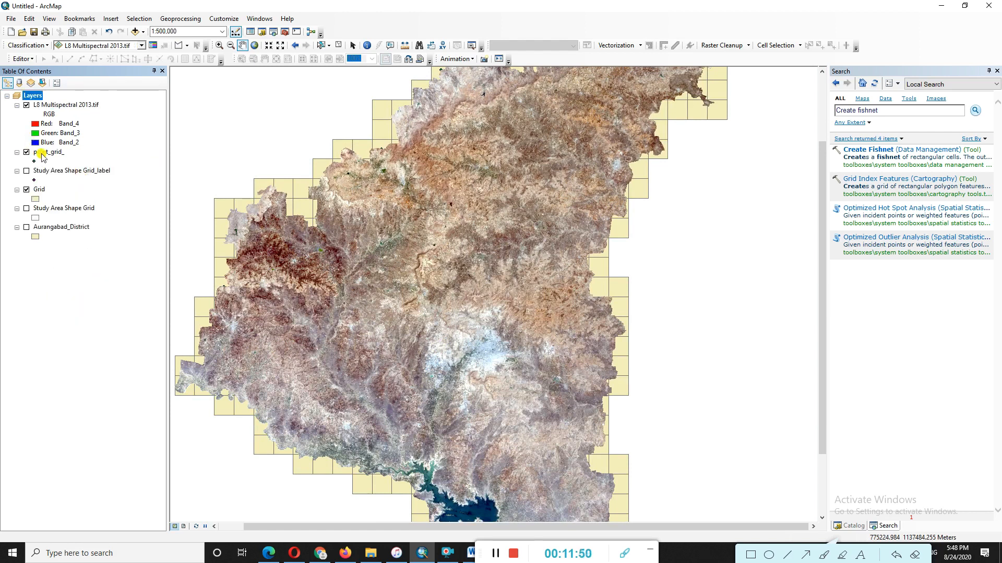
Step: Move the point_grid_ layer above L8 Multispectral 2013.tif and inspect the points over the imagery at 1:200,000
left_click(26, 152)
left_click(27, 153)
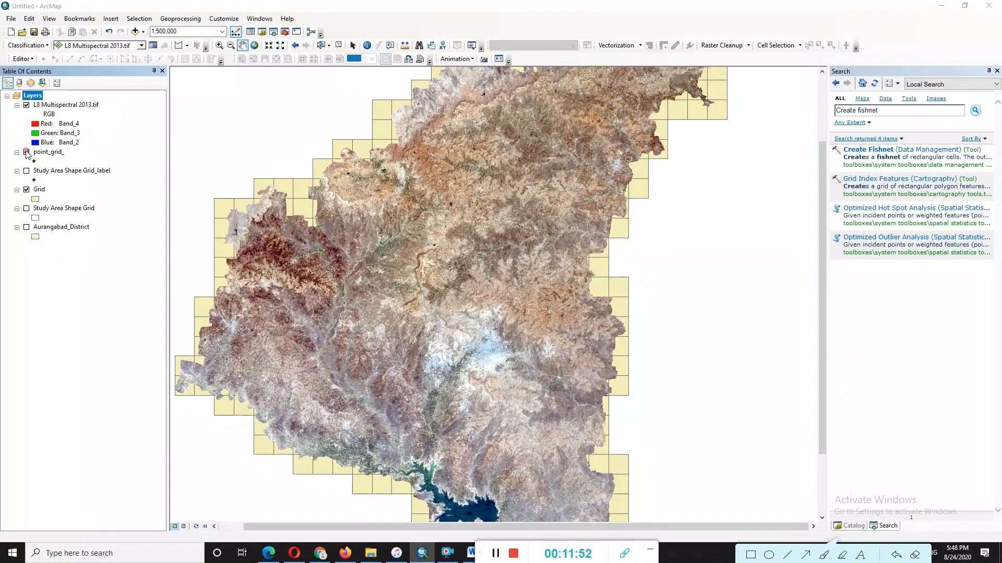
double_click(42, 155)
left_click_drag(42, 155, 45, 101)
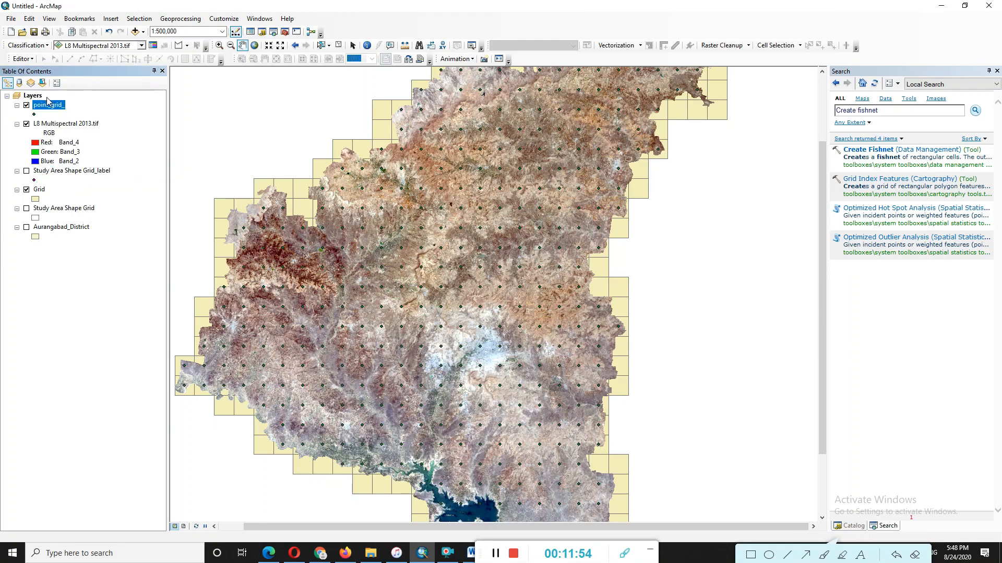
scroll(400, 301, "up", 1)
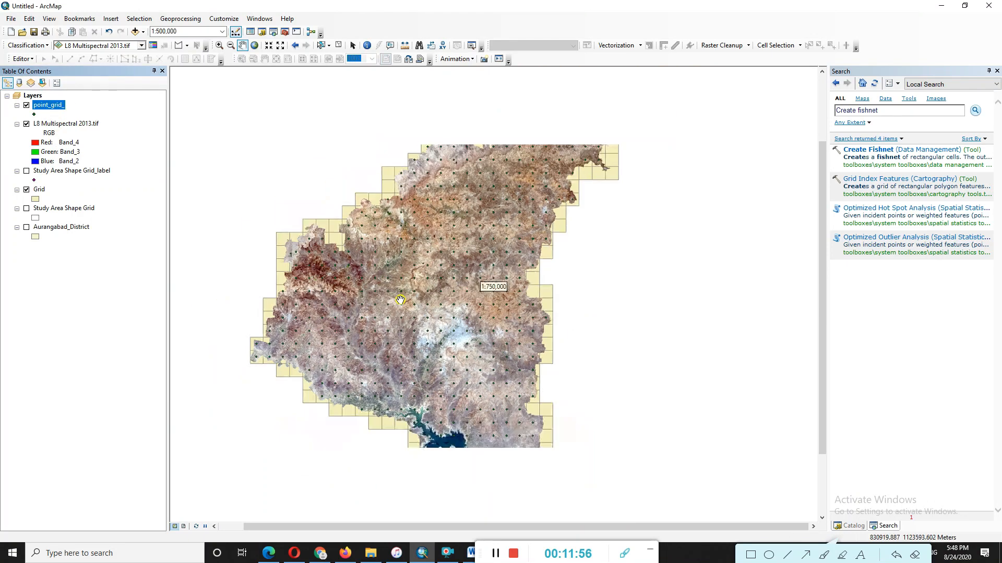
scroll(400, 300, "down", 6)
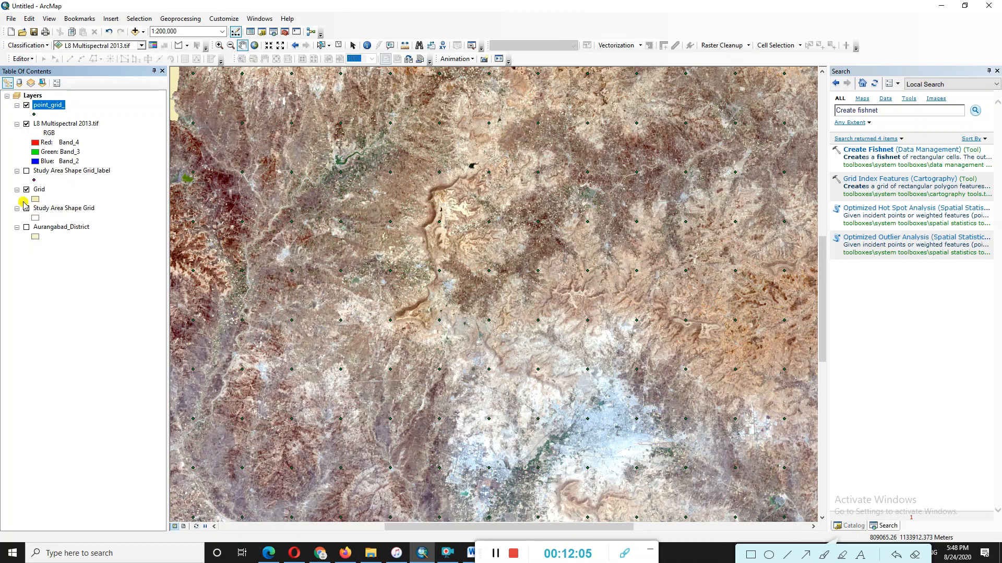
Step: Move the Grid layer to the top of the layer order and set its fill color to No Color
left_click_drag(35, 193, 53, 107)
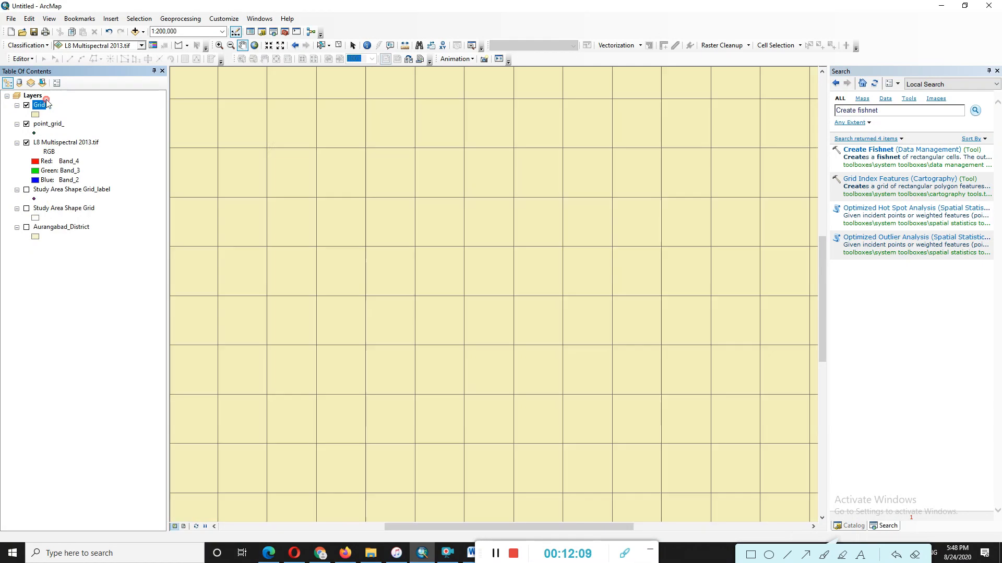
left_click(27, 124)
left_click(35, 115)
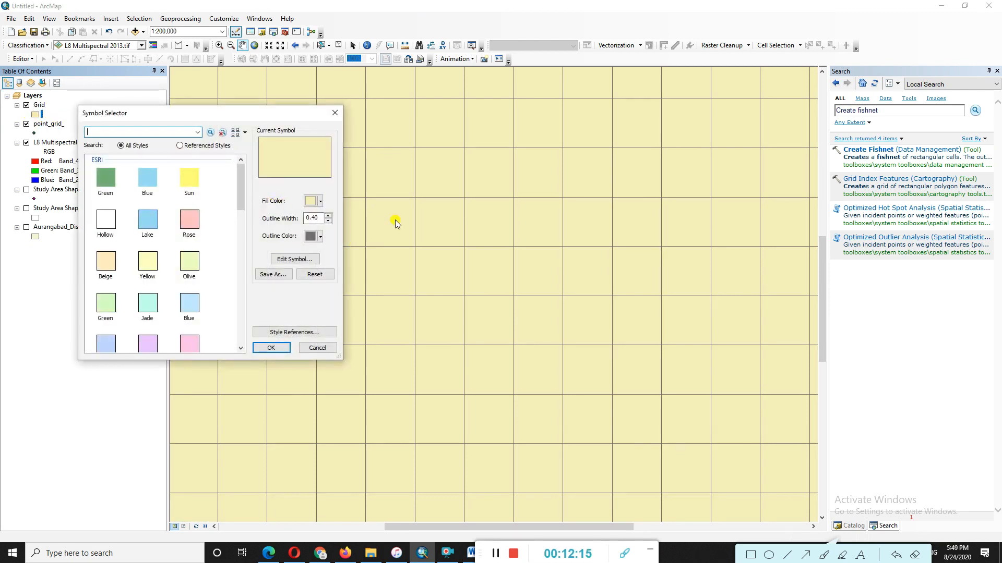
left_click(320, 201)
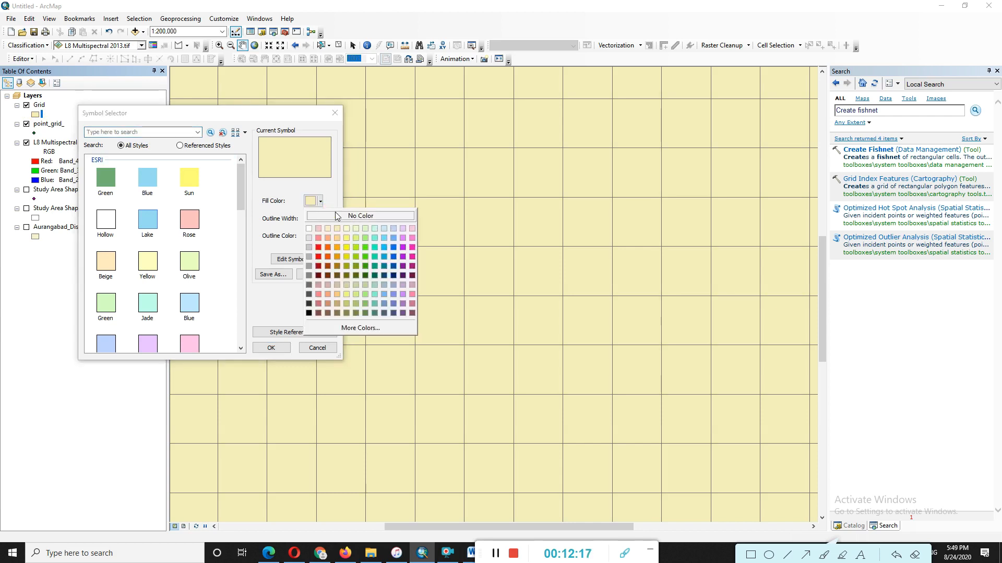
left_click(337, 216)
left_click(281, 348)
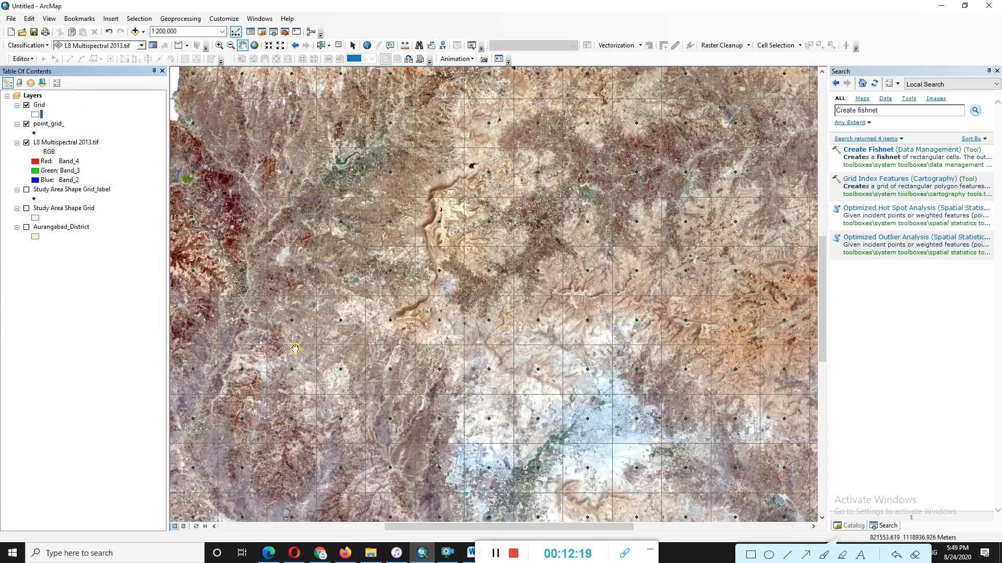
Step: Set the outline color of the Grid layer's symbol to bright yellow
left_click(38, 115)
left_click(320, 236)
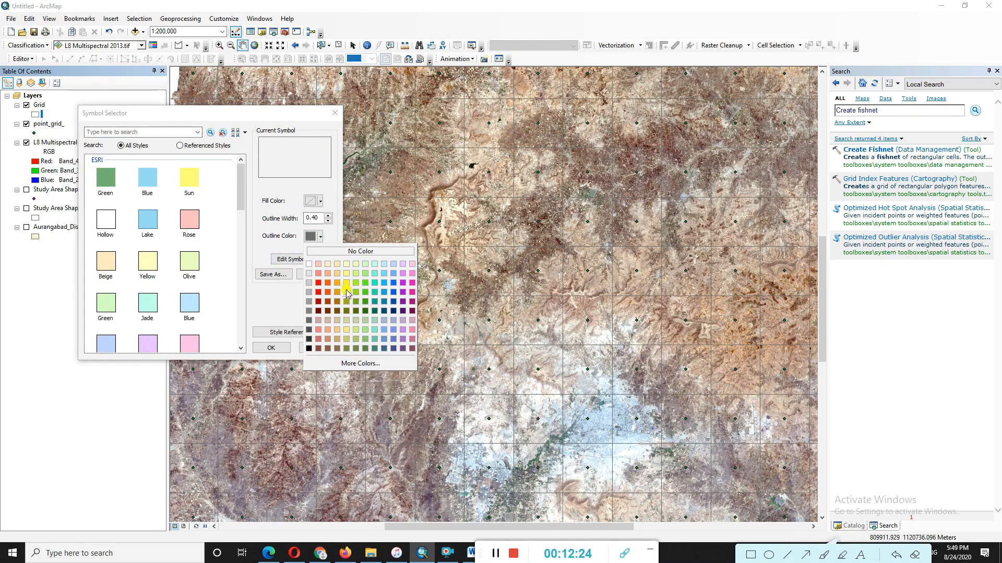
left_click(347, 286)
left_click(272, 348)
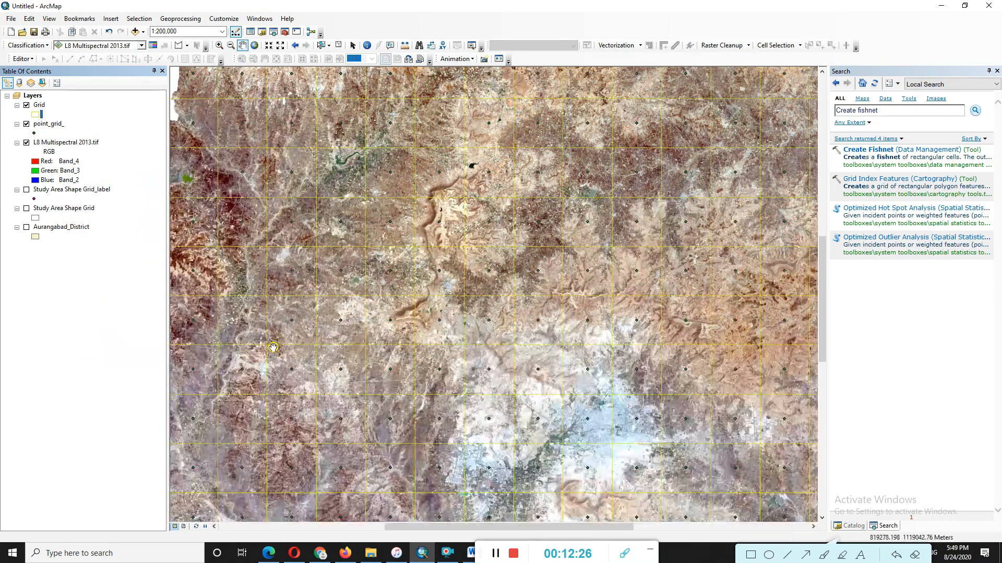
Step: Examine the grid cells and points over the Landsat imagery up close at 1:100,000 and across the whole district at 1:600,000
scroll(273, 348, "up", 2)
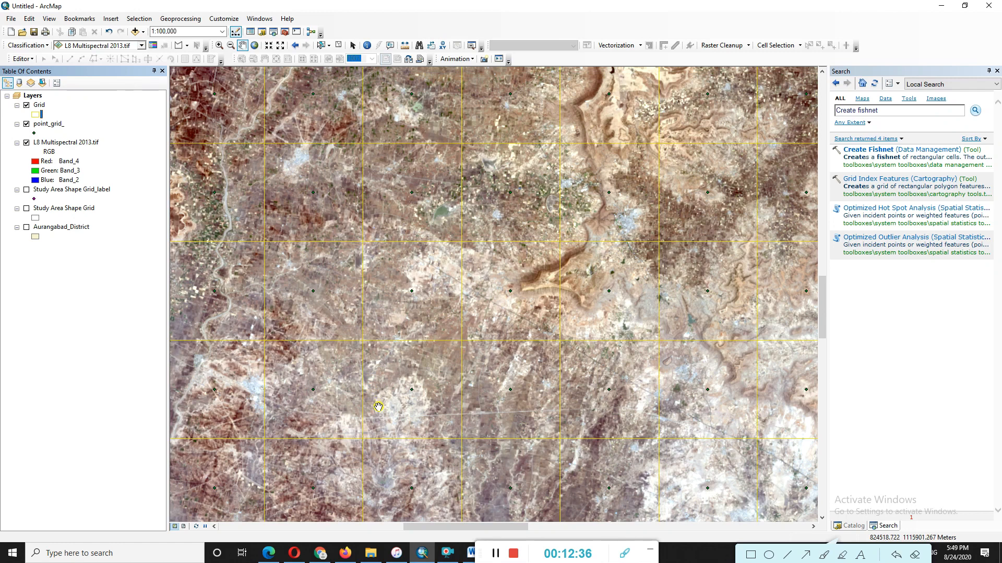
scroll(358, 395, "up", 2)
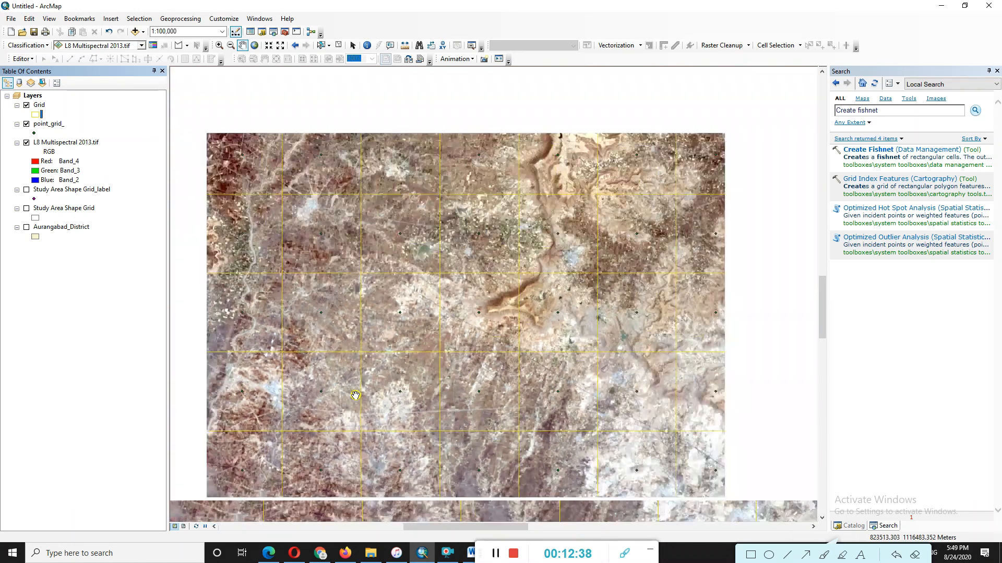
scroll(366, 386, "up", 3)
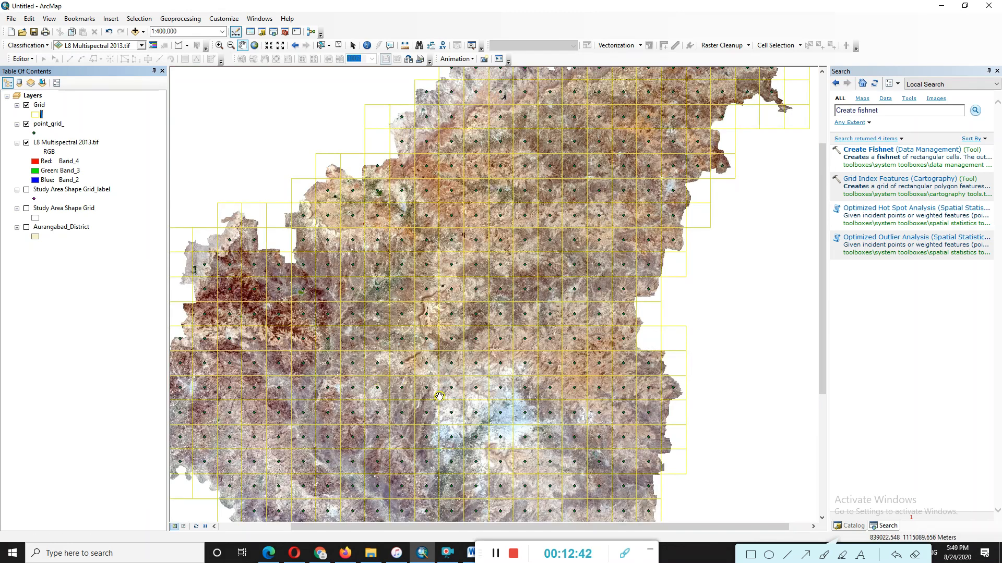
left_click_drag(432, 398, 471, 299)
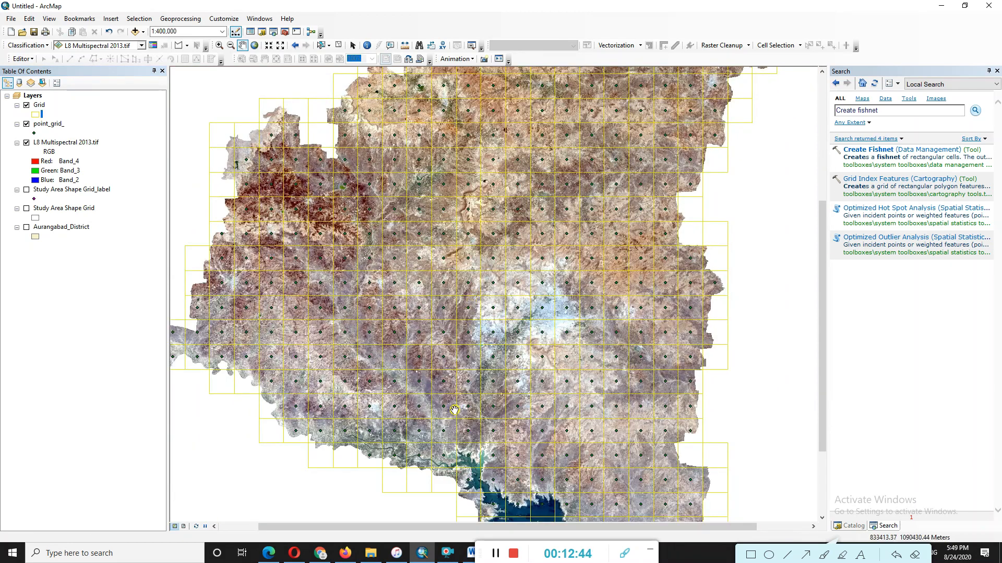
left_click_drag(496, 413, 469, 336)
left_click_drag(509, 237, 509, 377)
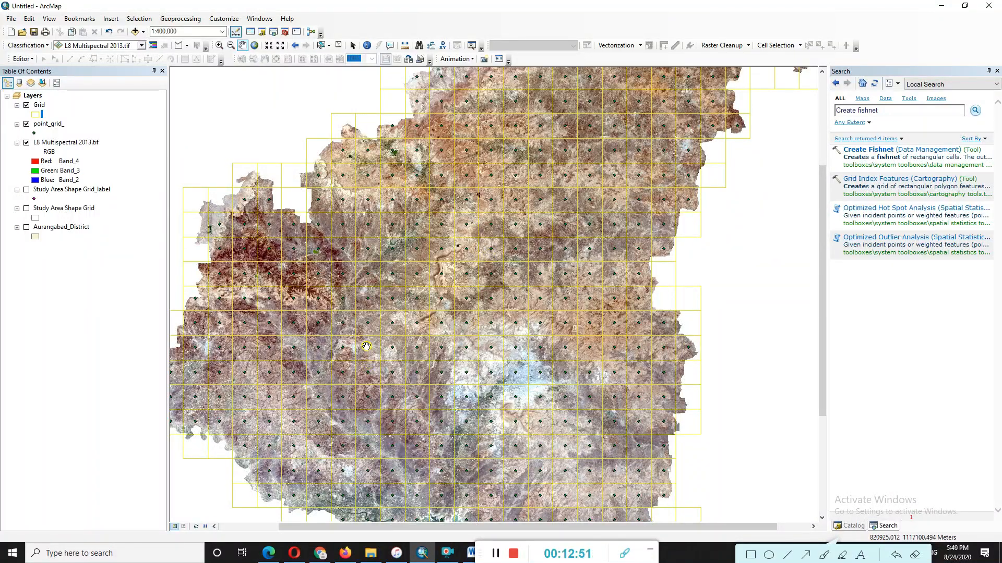
scroll(367, 347, "down", 2)
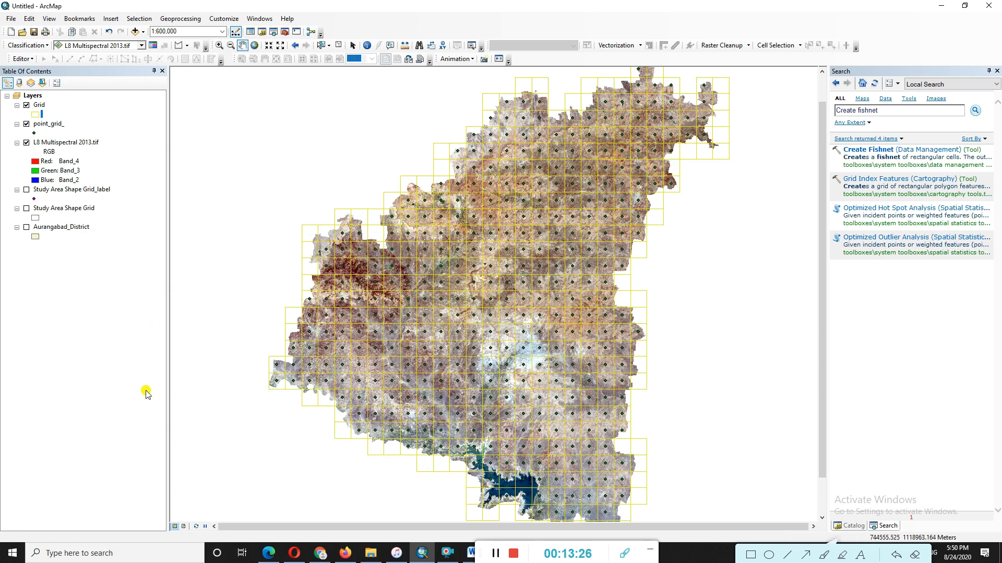
left_click(515, 556)
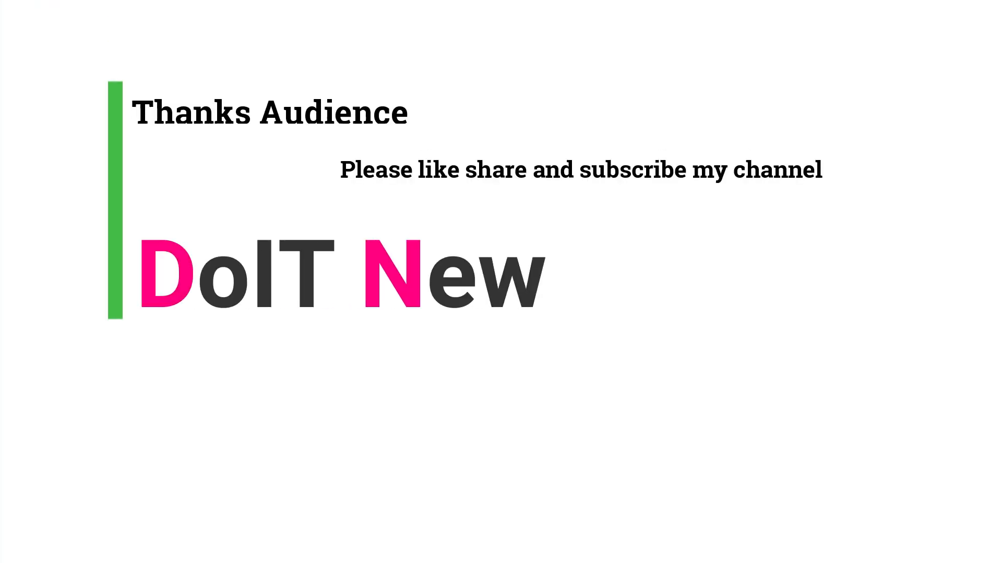